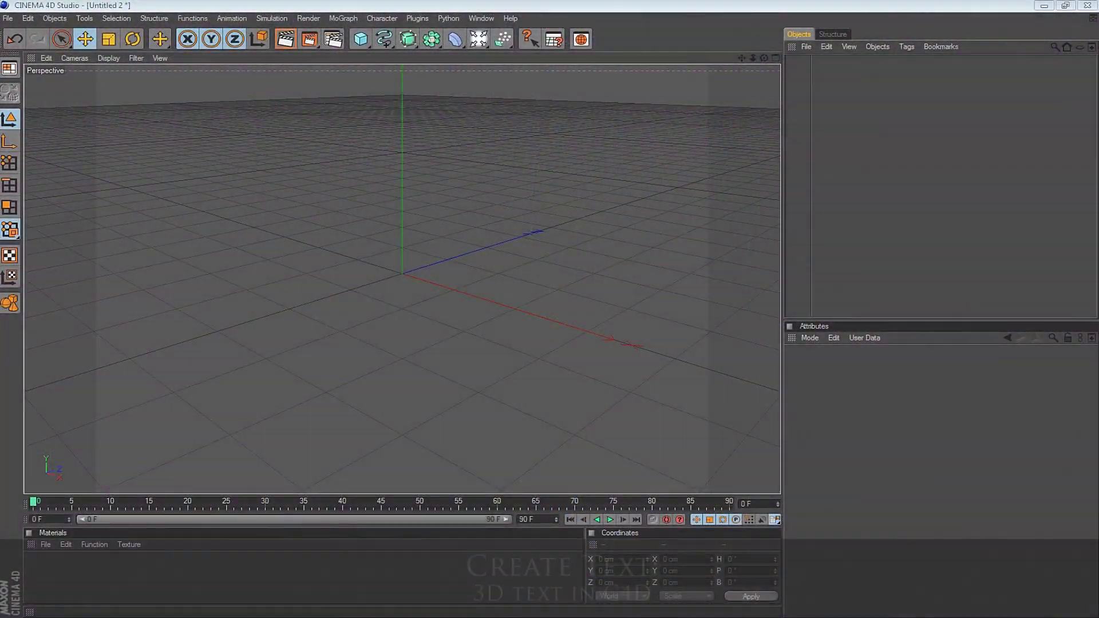
- Add a MoText object and set its text to "Psynaptic" and "Media" on two lines
click(343, 19)
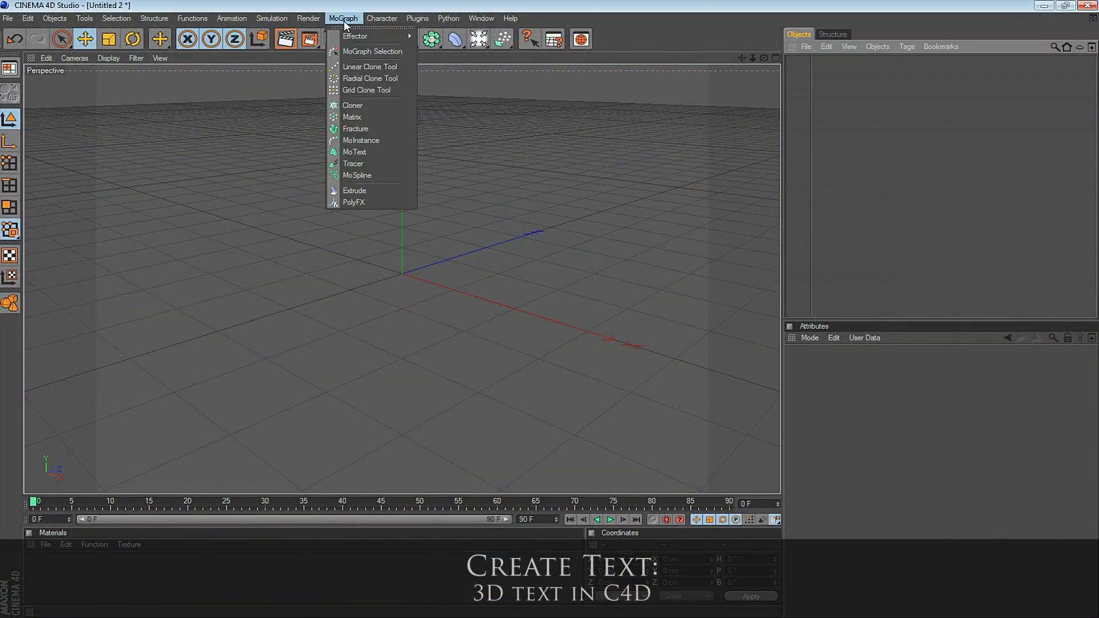
click(382, 151)
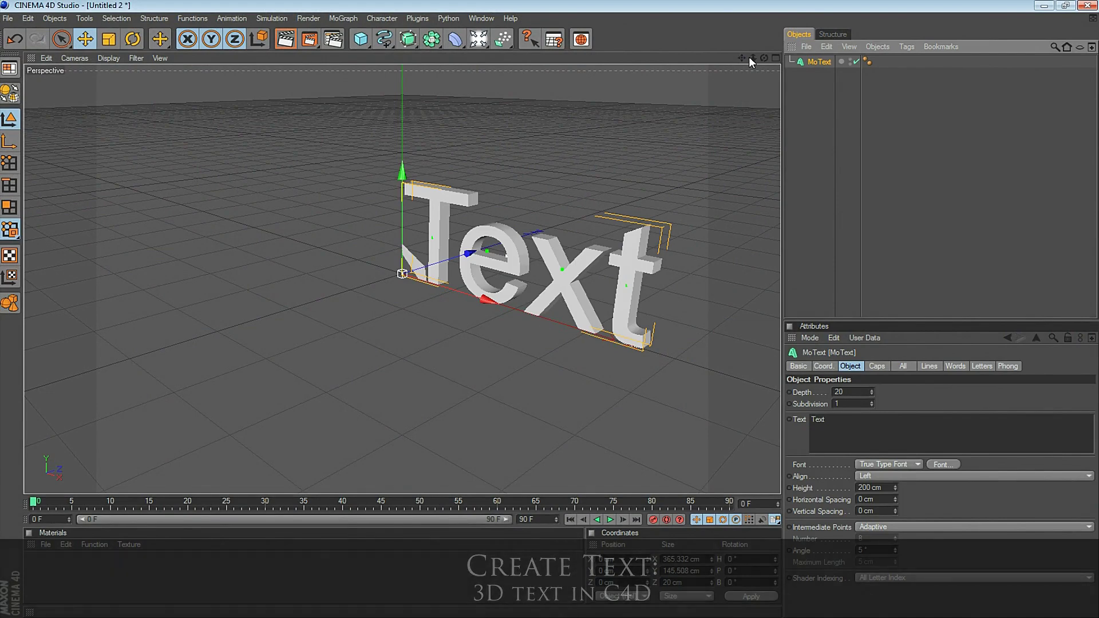
double_click(818, 419)
text(Psynaps)
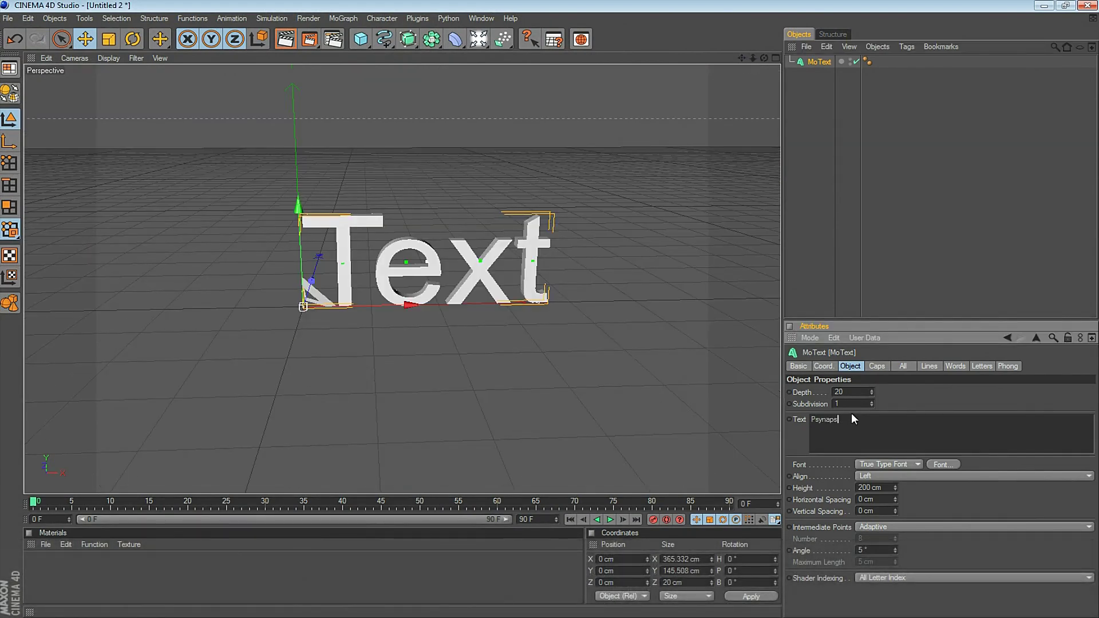
key(BackSpace)
text(tic)
key(Return)
text(Media)
click(906, 392)
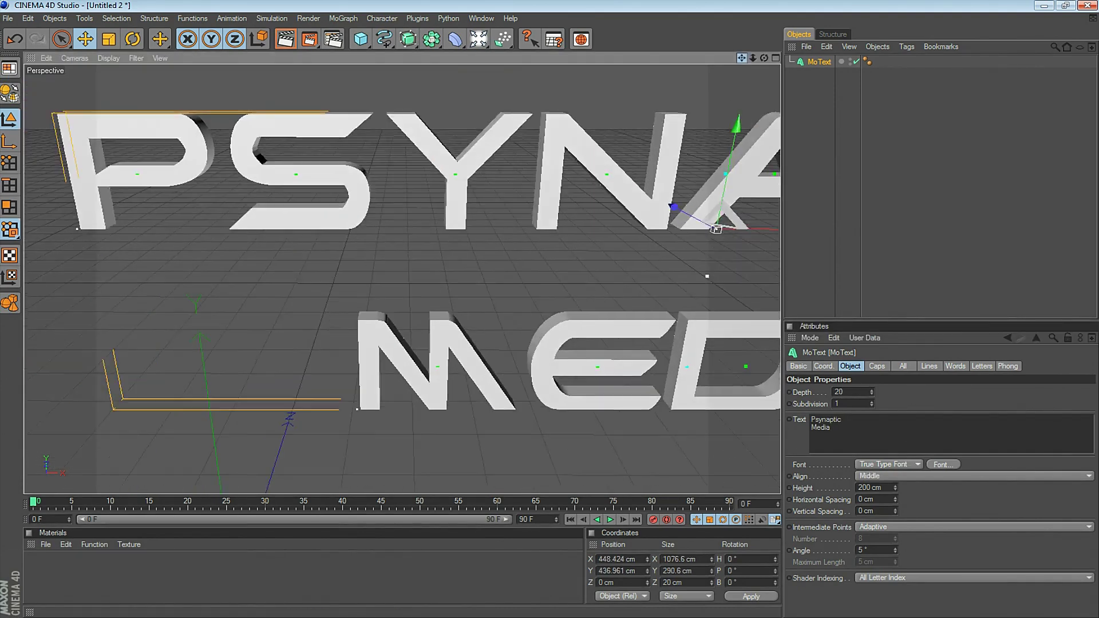
- Set the MoText height to 233 cm and its depth to 102 cm
mouse_move(896, 490)
mouse_down()
mouse_move(896, 473)
mouse_move(896, 489)
mouse_up()
drag(872, 397, 873, 380)
drag(764, 58, 836, 78)
drag(871, 392, 871, 401)
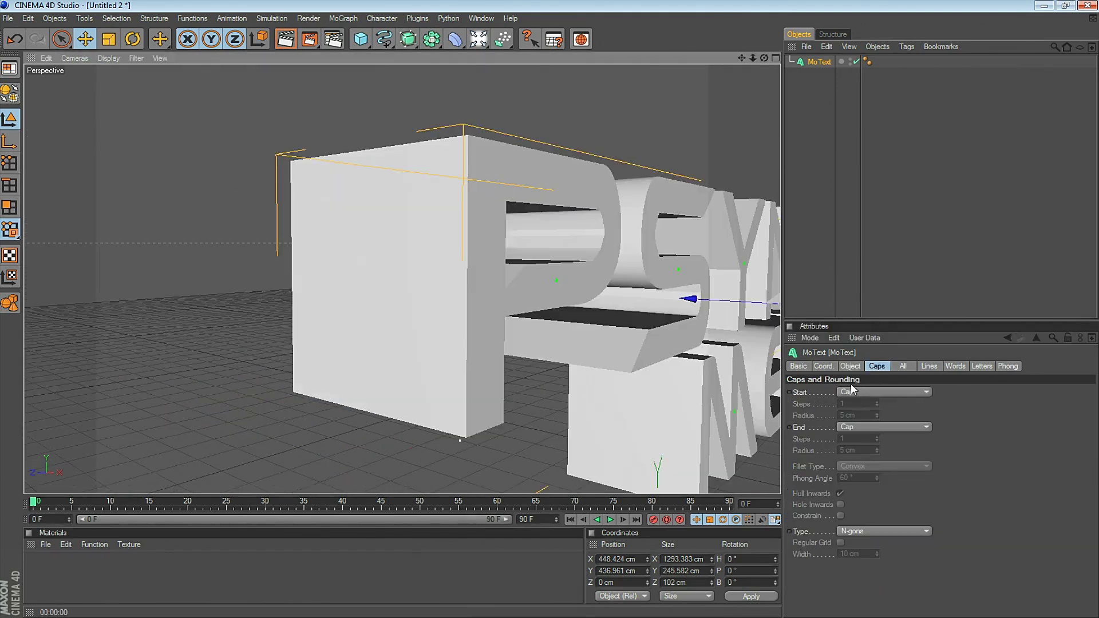
- Set both the start and end caps of the text to Fillet Cap
click(857, 393)
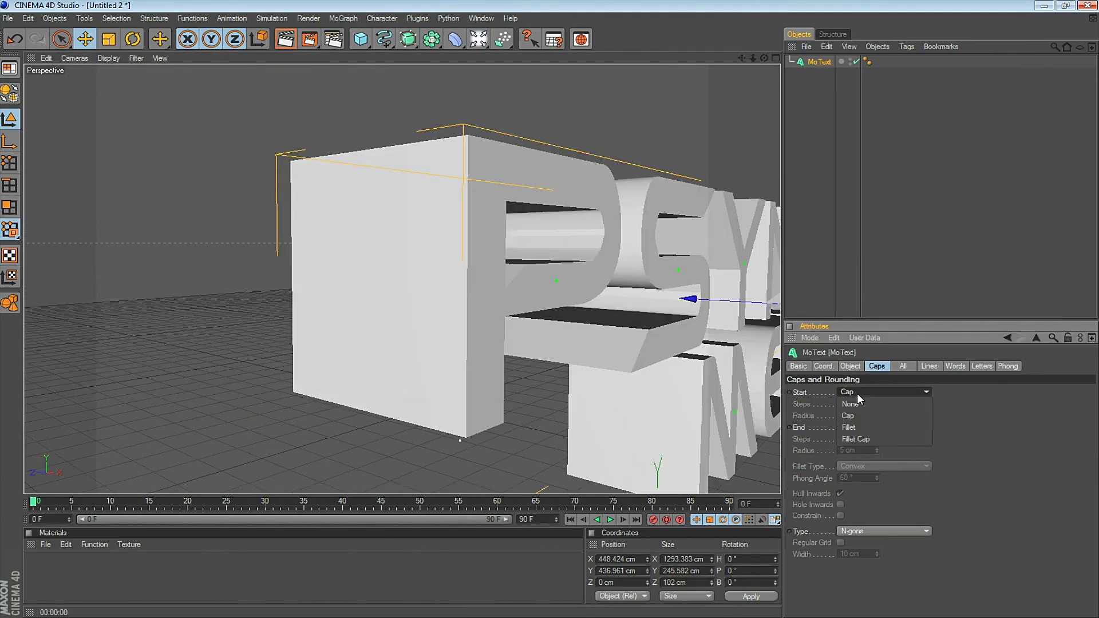
click(856, 439)
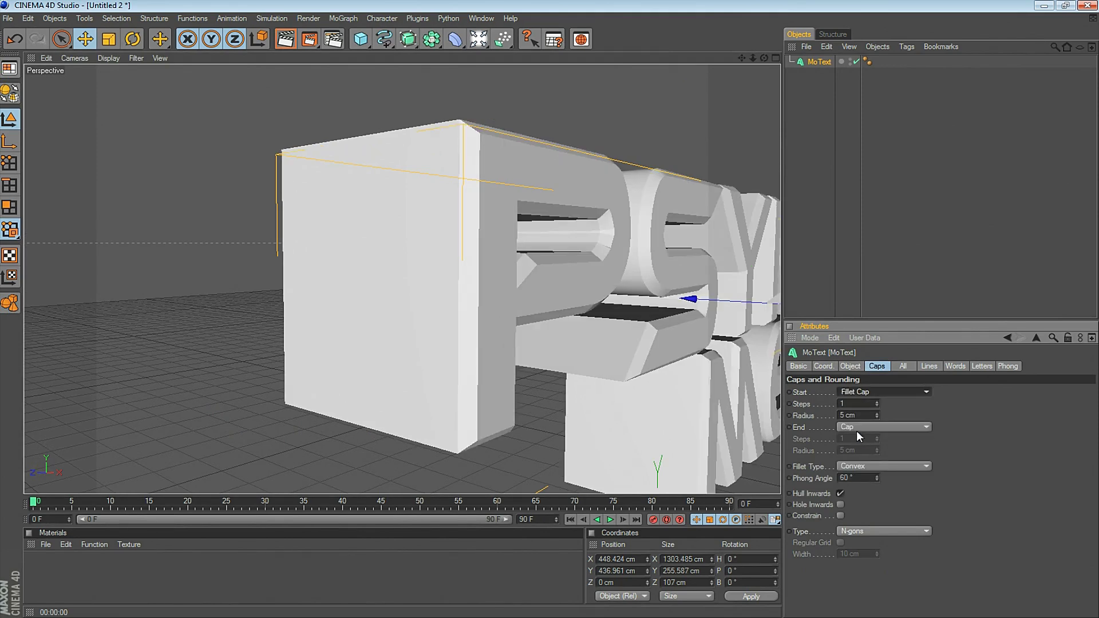
click(857, 467)
click(868, 428)
click(870, 433)
click(865, 475)
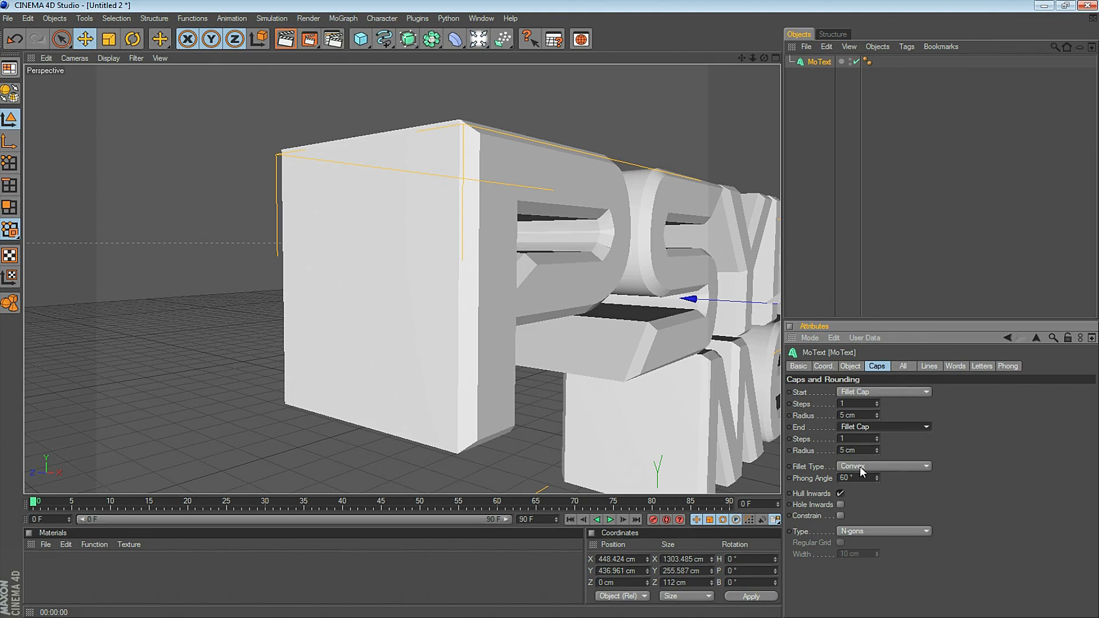
- Set the text's fillet type to Concave with 24 steps on both the start and end caps
click(861, 467)
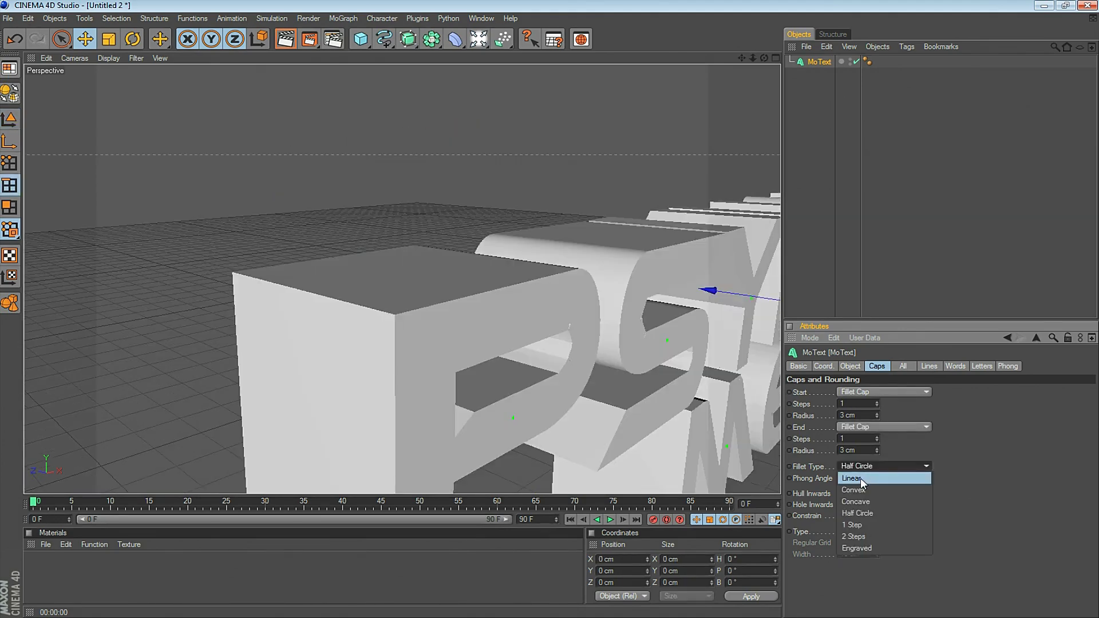
click(855, 501)
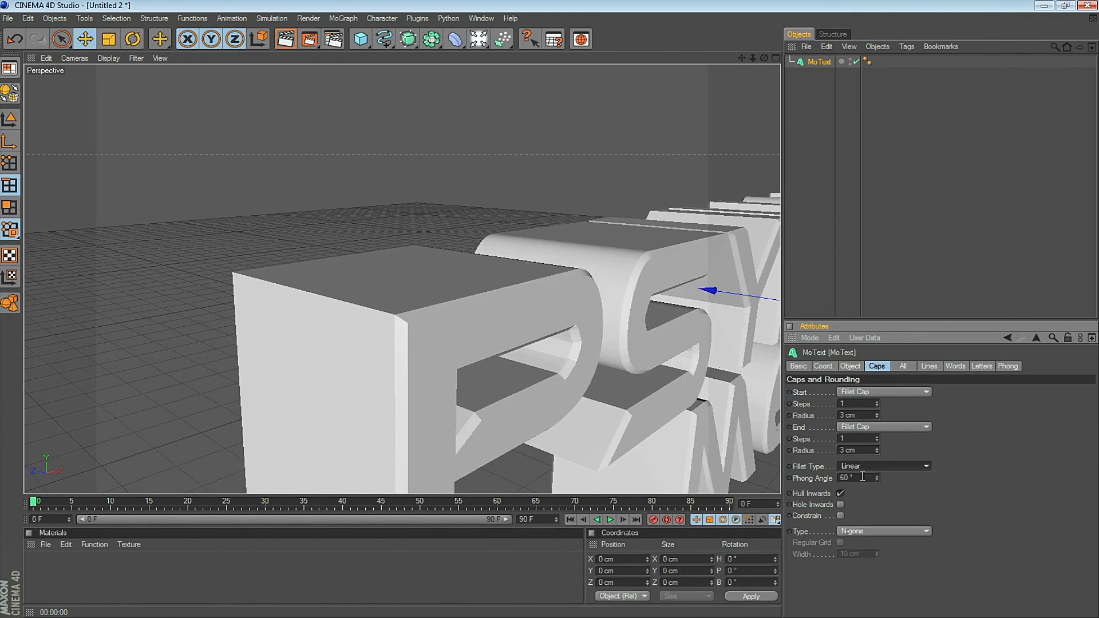
click(876, 401)
drag(874, 403, 874, 395)
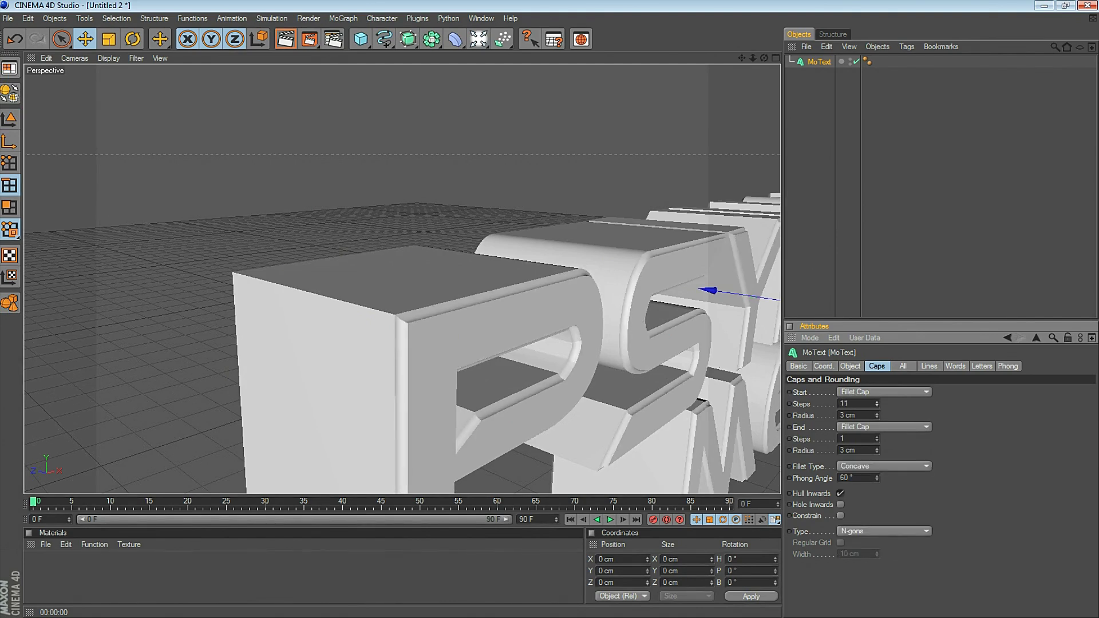
drag(875, 439, 874, 430)
scroll(531, 380, up, 3)
scroll(545, 353, down, 2)
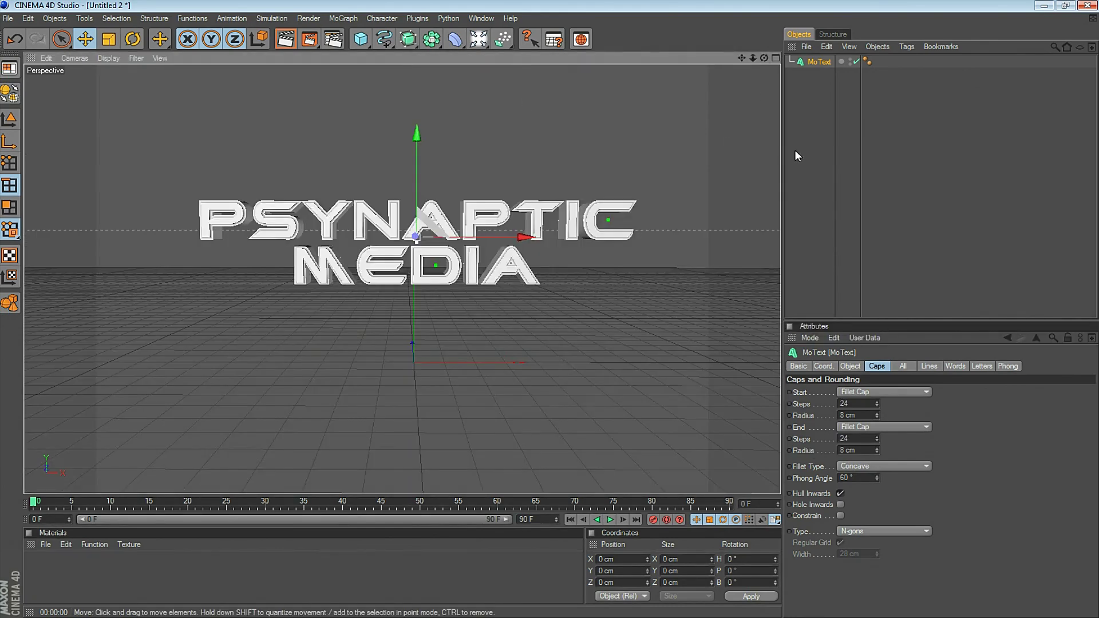
- Add an omni light, move it out in front of the text, and render the view
click(795, 155)
click(479, 39)
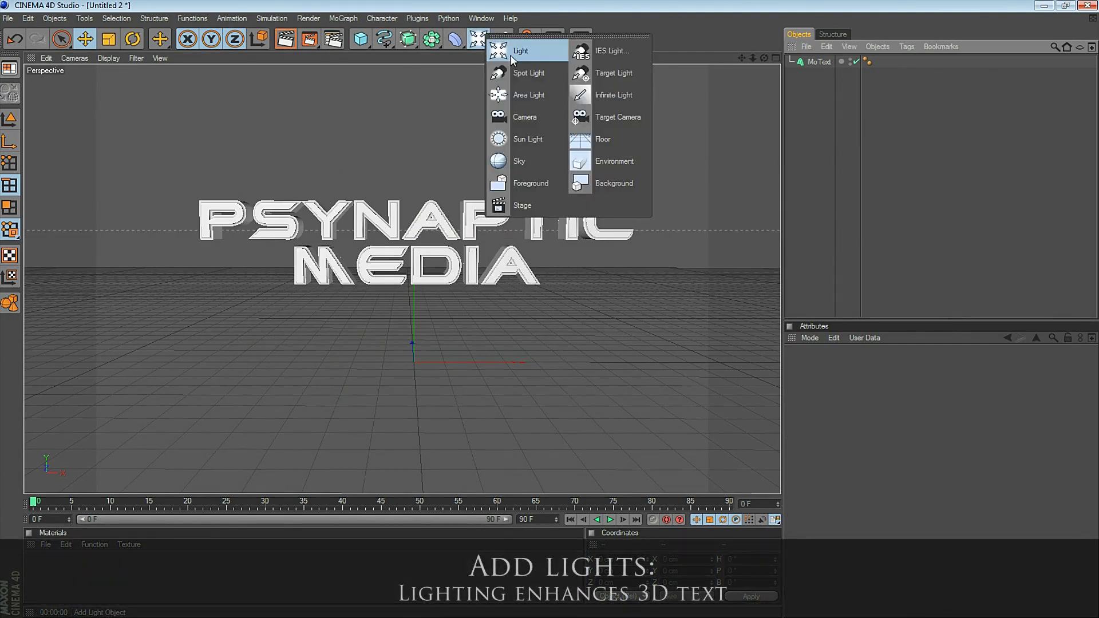
click(547, 51)
drag(764, 58, 811, 77)
drag(360, 338, 485, 394)
click(286, 41)
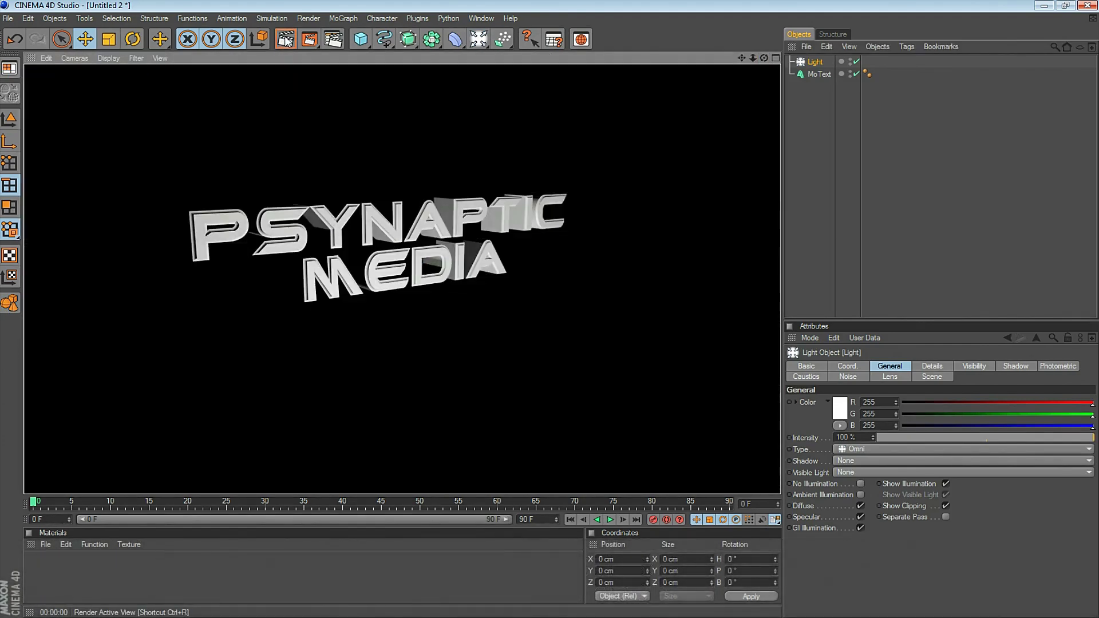
- Raise the omni light above the text and move it behind the letters, out past the P of "Psynaptic"
click(557, 424)
click(557, 424)
drag(560, 403, 577, 133)
drag(634, 153, 241, 144)
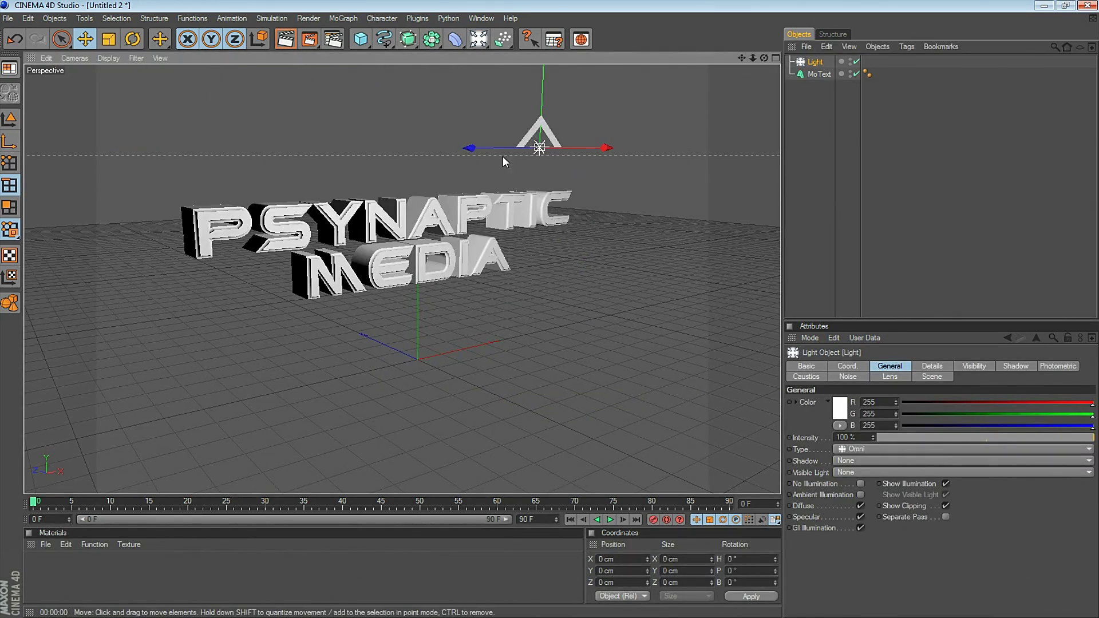
drag(498, 149, 219, 152)
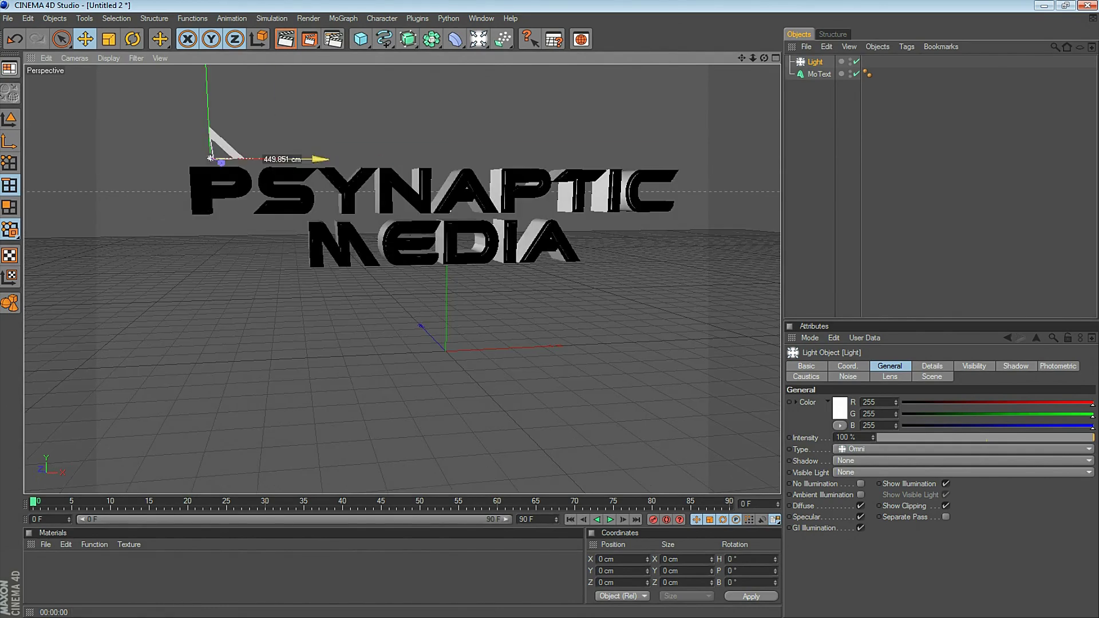
drag(315, 158, 106, 156)
- Add an area light, move it in front of the text, and raise it to the height of the letters
click(480, 39)
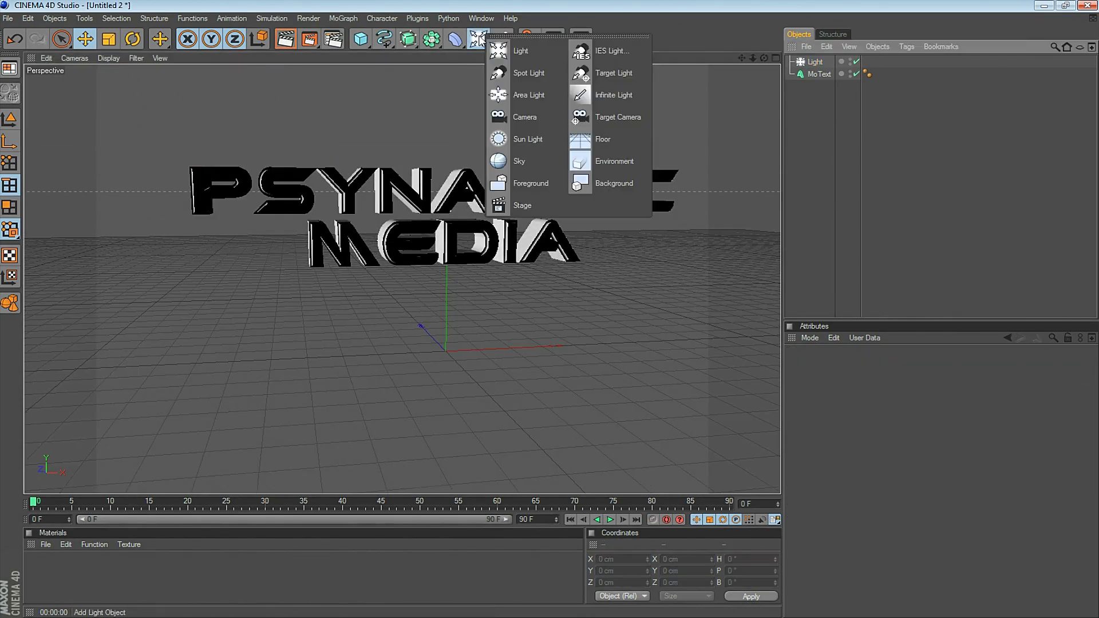
click(503, 97)
drag(424, 331, 478, 386)
scroll(475, 248, down, 4)
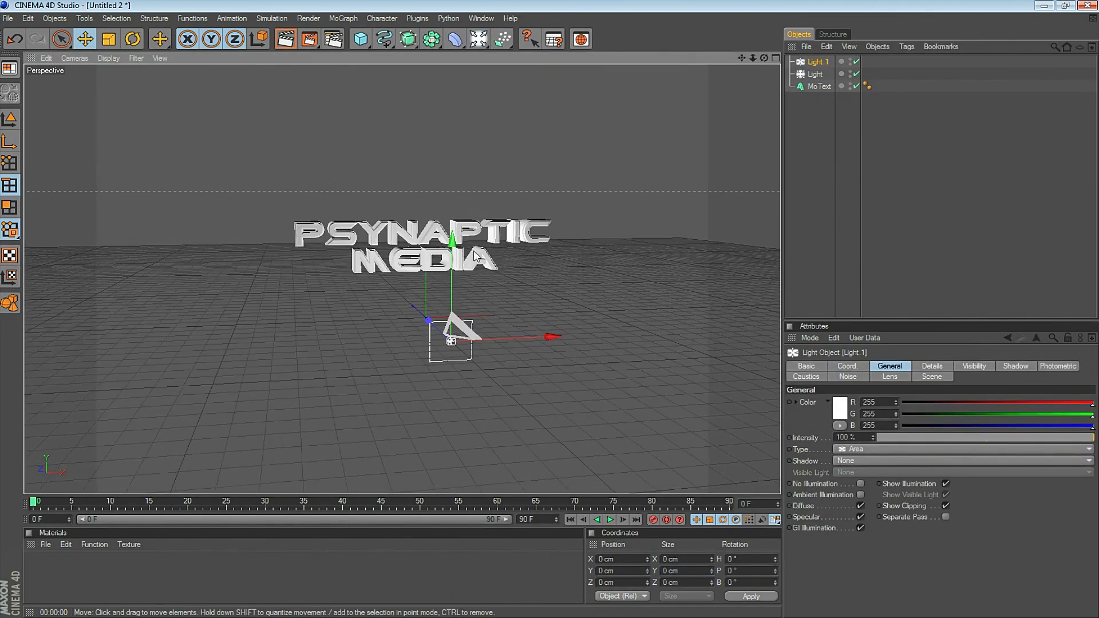
drag(741, 79, 702, 145)
drag(764, 57, 546, 231)
drag(383, 309, 624, 319)
drag(680, 291, 699, 132)
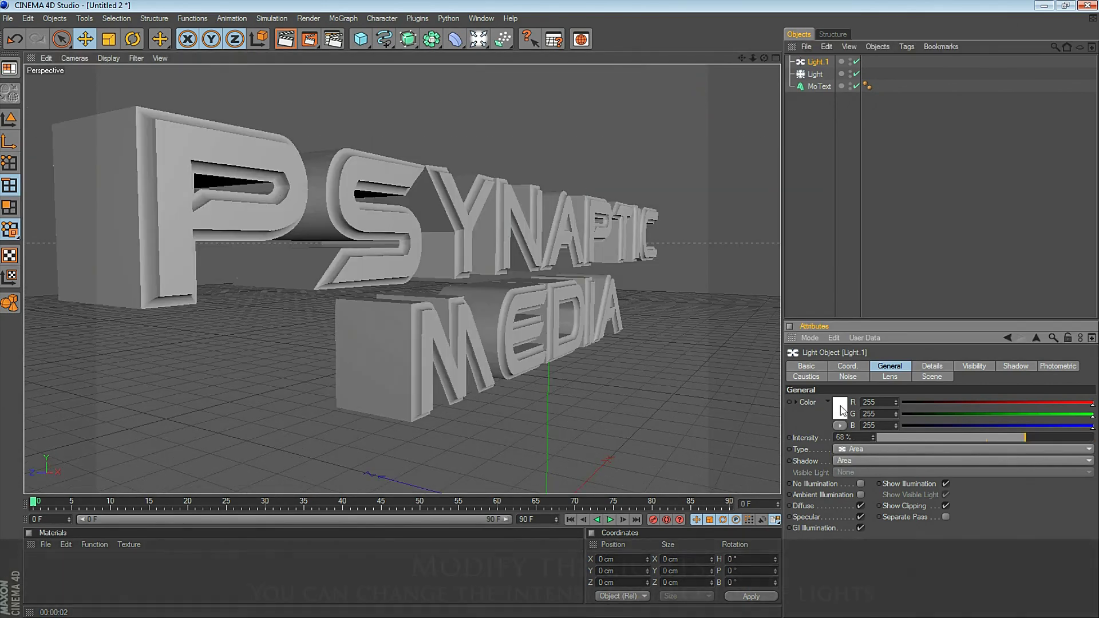
- Set the area light's color to pale blue (RGB 206, 225, 255) and render the view
click(840, 408)
drag(816, 363, 878, 363)
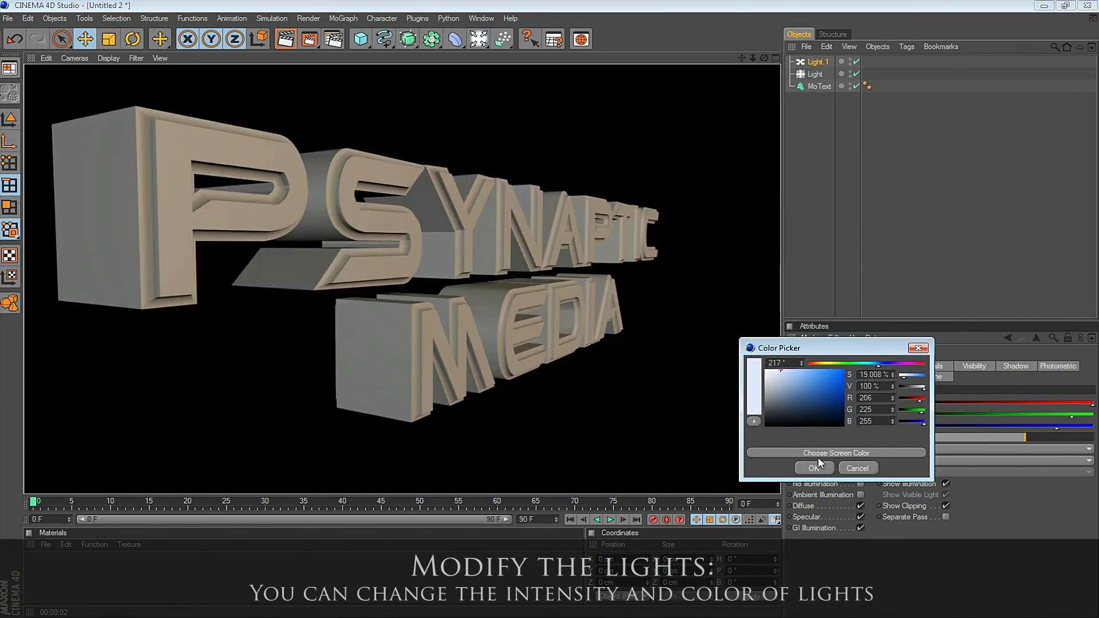
click(813, 469)
key(ctrl+r)
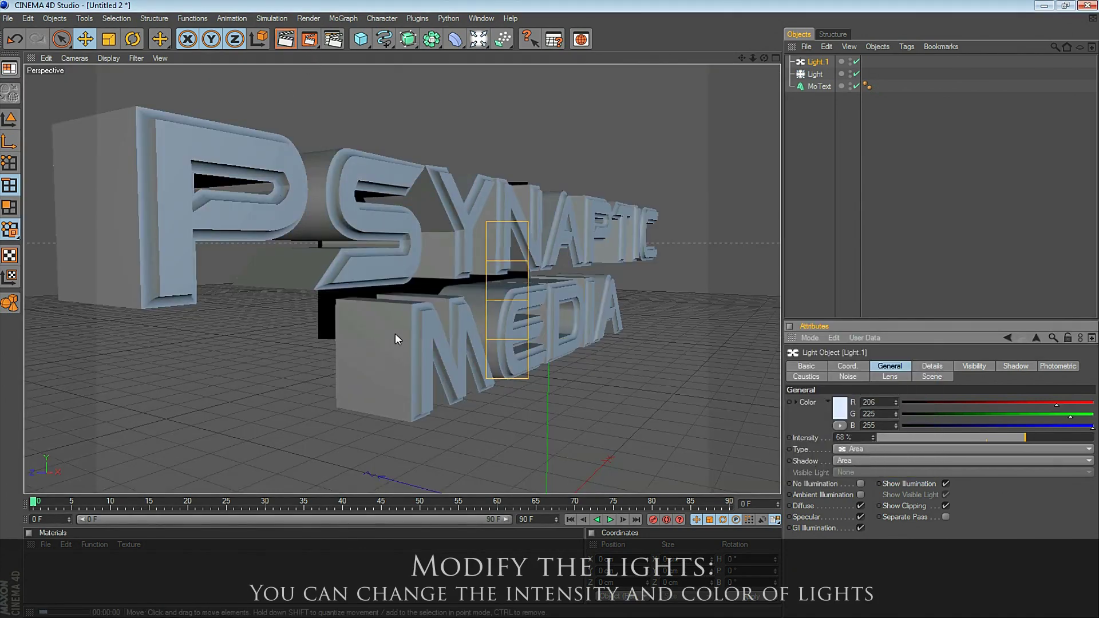
- Set the omni light's color to a faint pink (RGB 255, 231, 233) and render the view
click(812, 74)
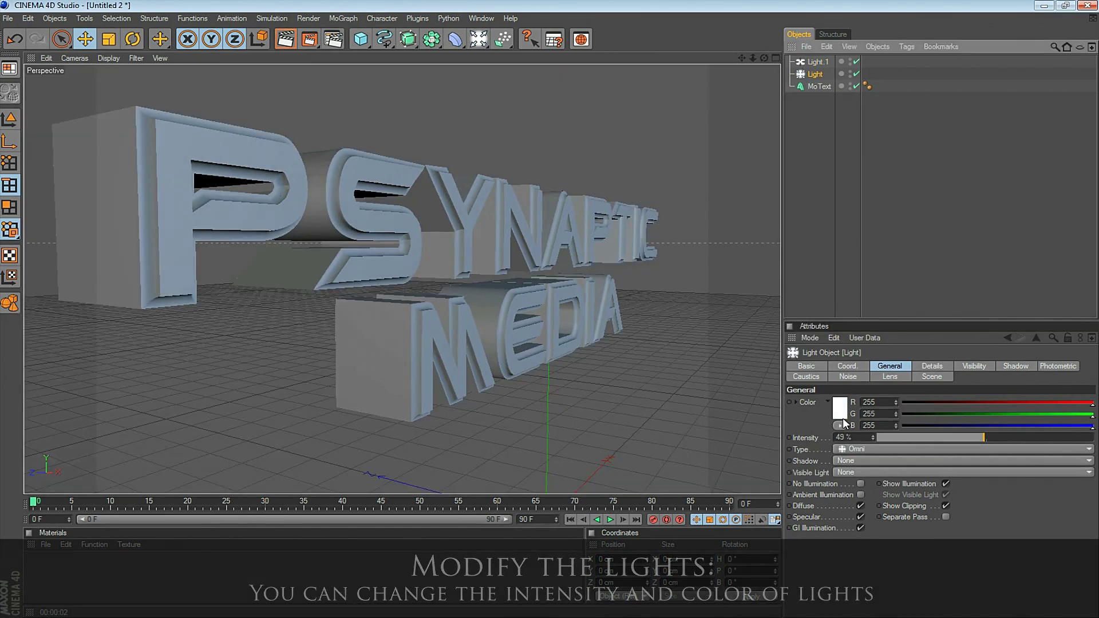
click(840, 408)
click(776, 370)
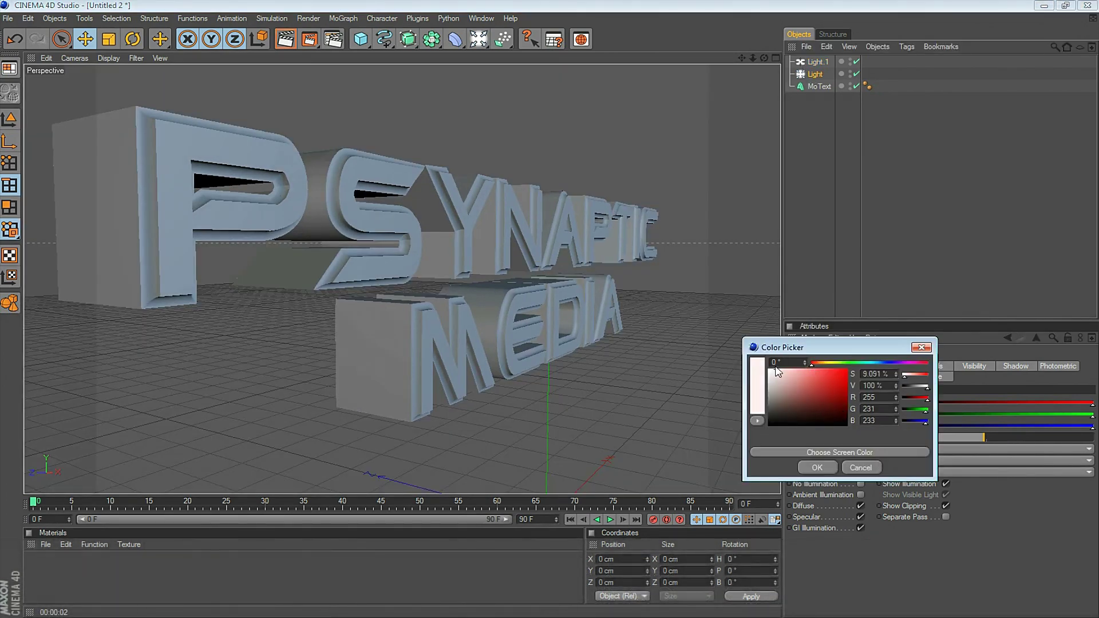
click(817, 468)
click(287, 41)
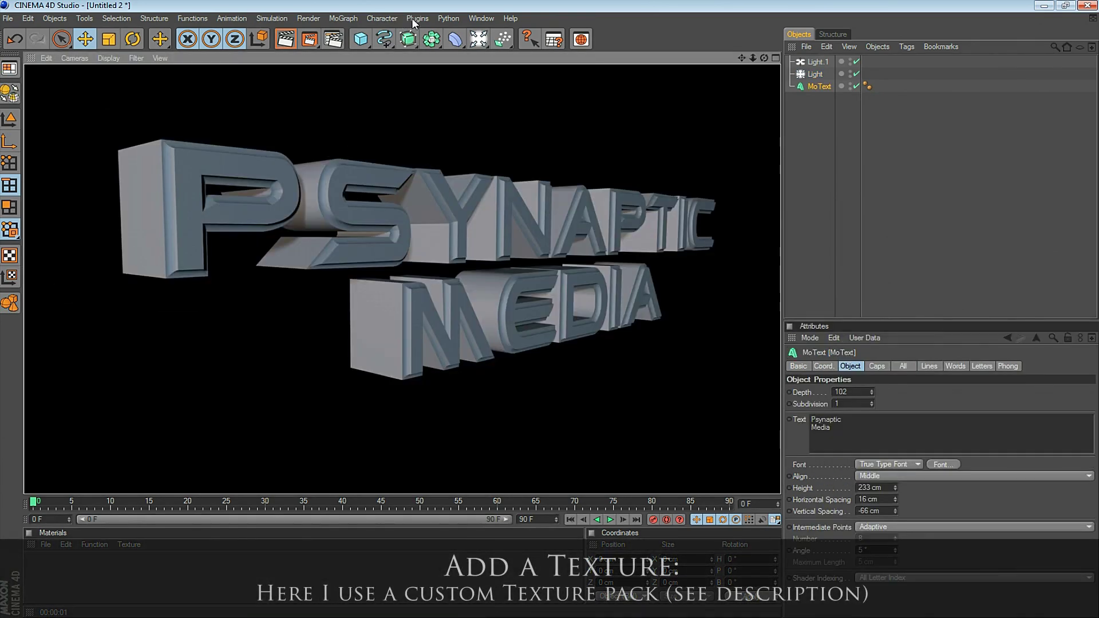
- Open the Content Browser with the EPIC PACK VIP materials and move its window clear of the MoText entry
click(382, 18)
mouse_move(481, 19)
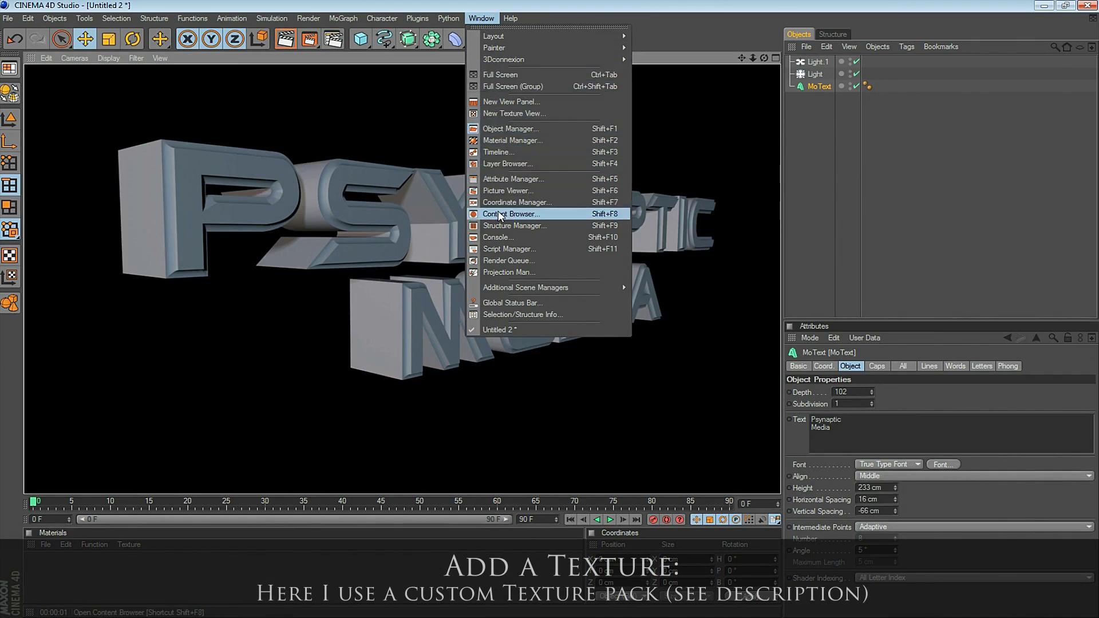
click(566, 217)
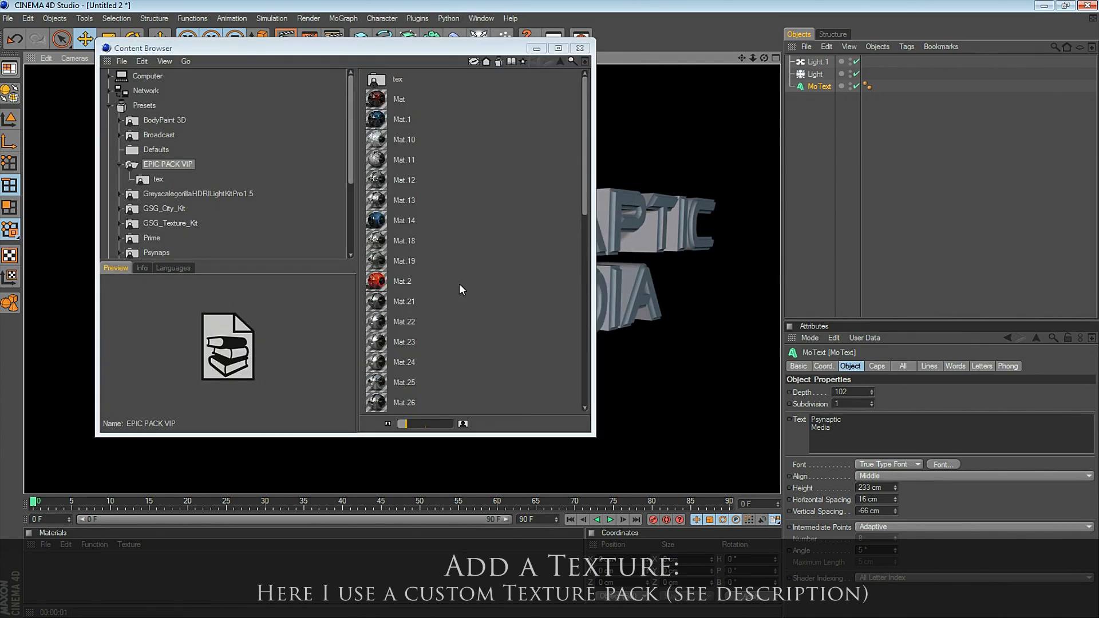
drag(252, 56, 647, 102)
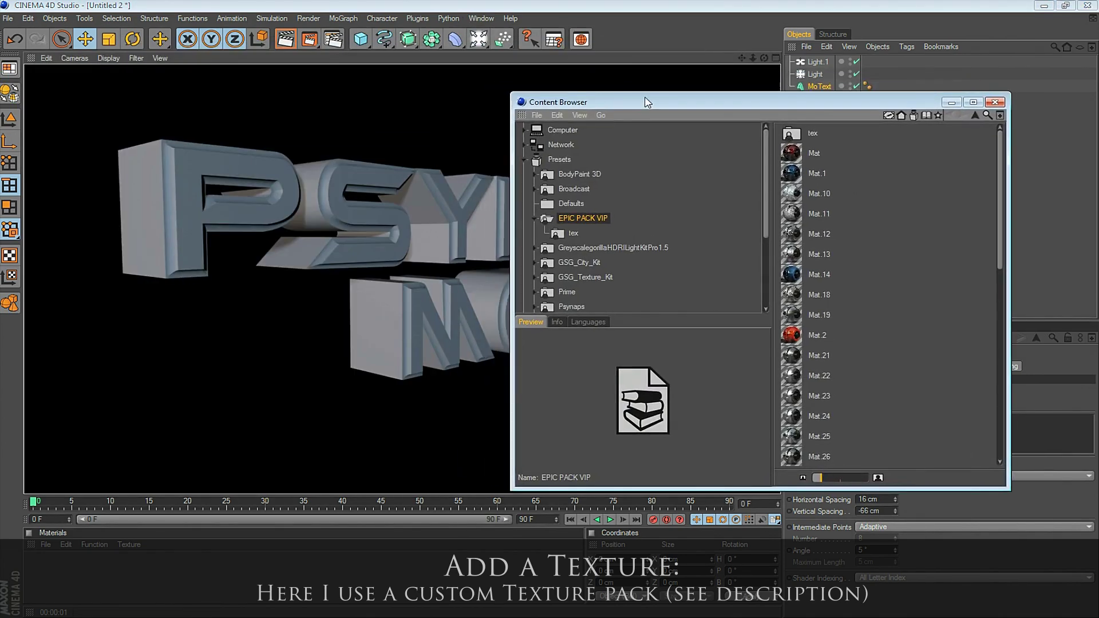
click(793, 174)
drag(726, 103, 779, 192)
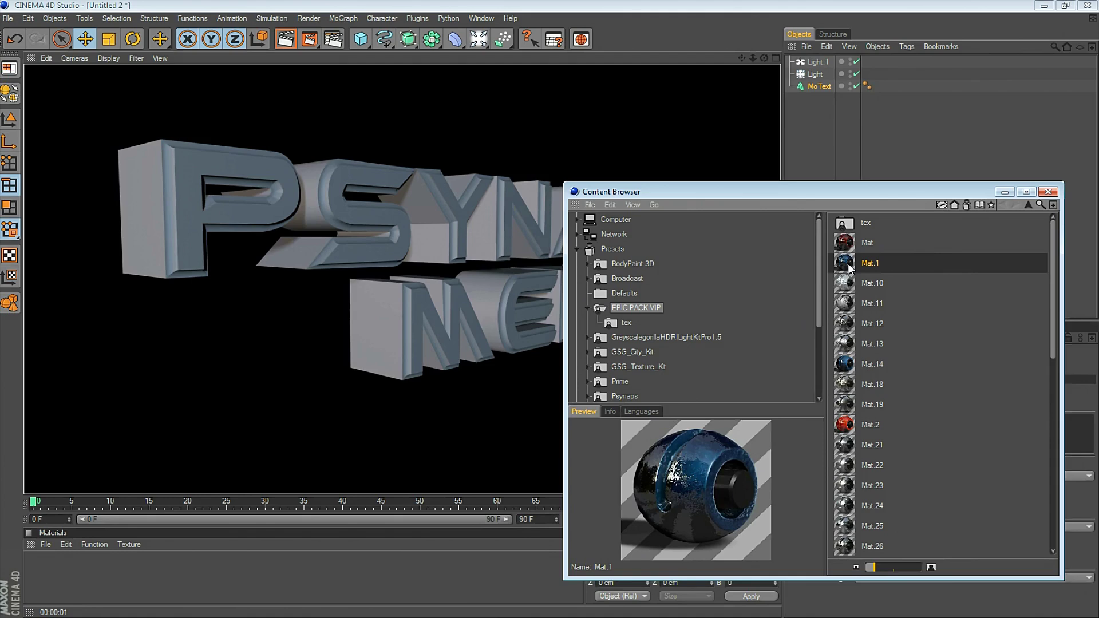
- Try material Mat.1 from EPIC PACK VIP on the MoText object and replace its texture with Mat.11
drag(847, 263, 820, 87)
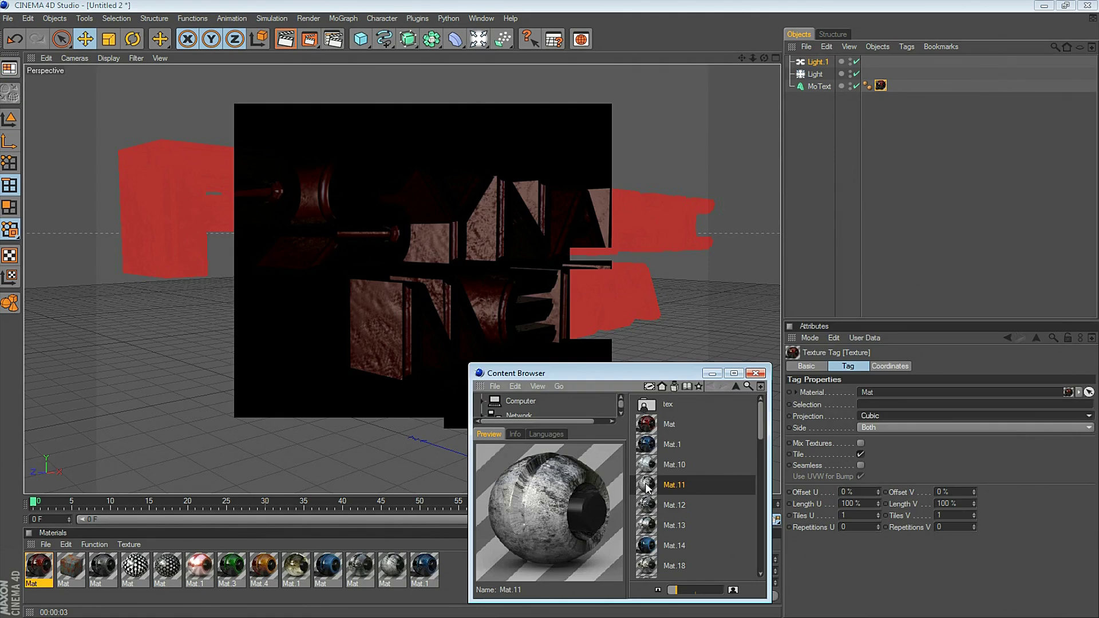
drag(647, 487, 880, 87)
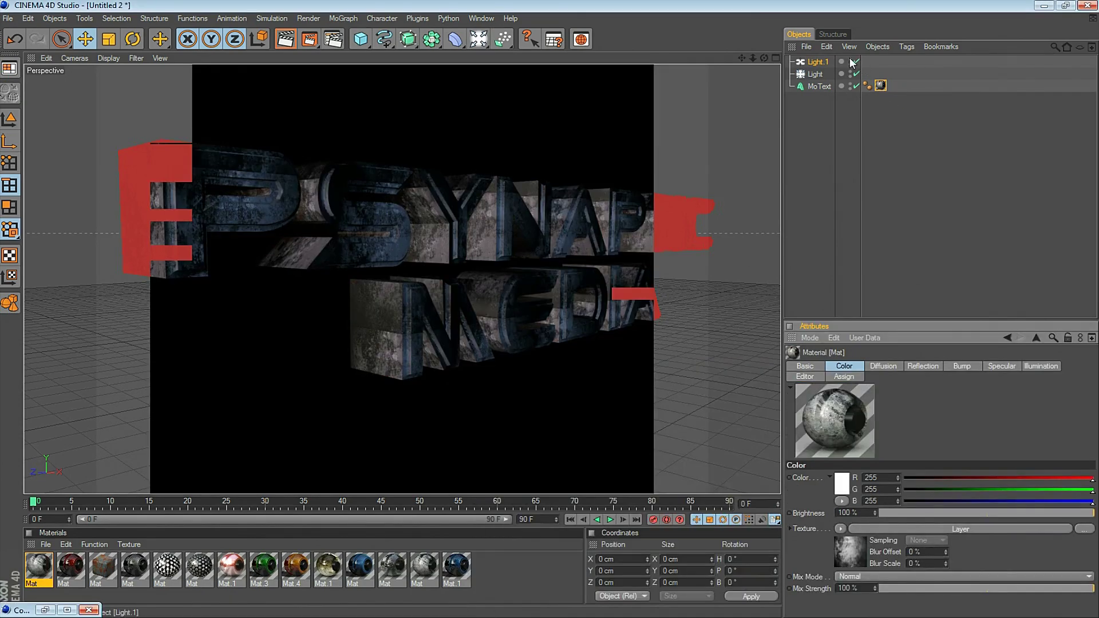
- Try Frontal projection on the text's texture tag, undo it, and adjust the texture's V offset
click(880, 85)
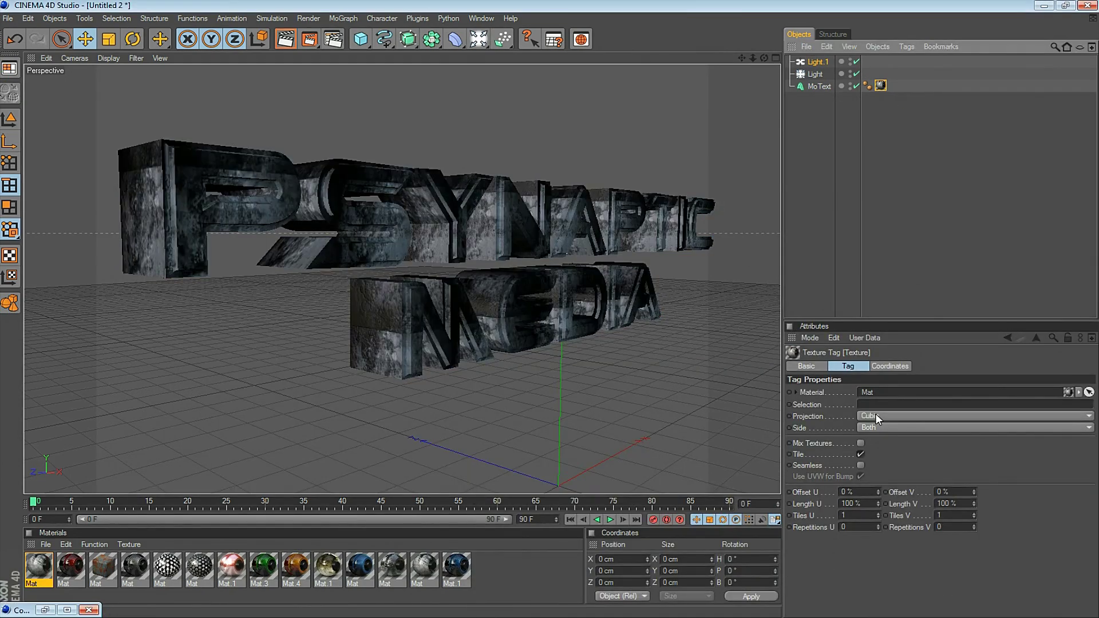
click(875, 416)
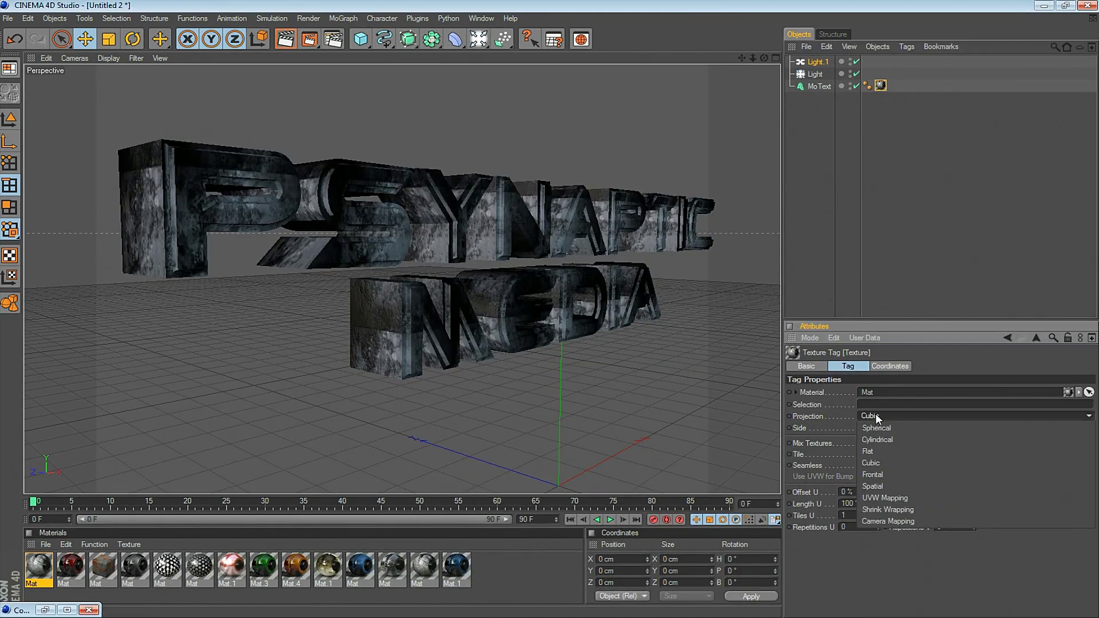
click(888, 473)
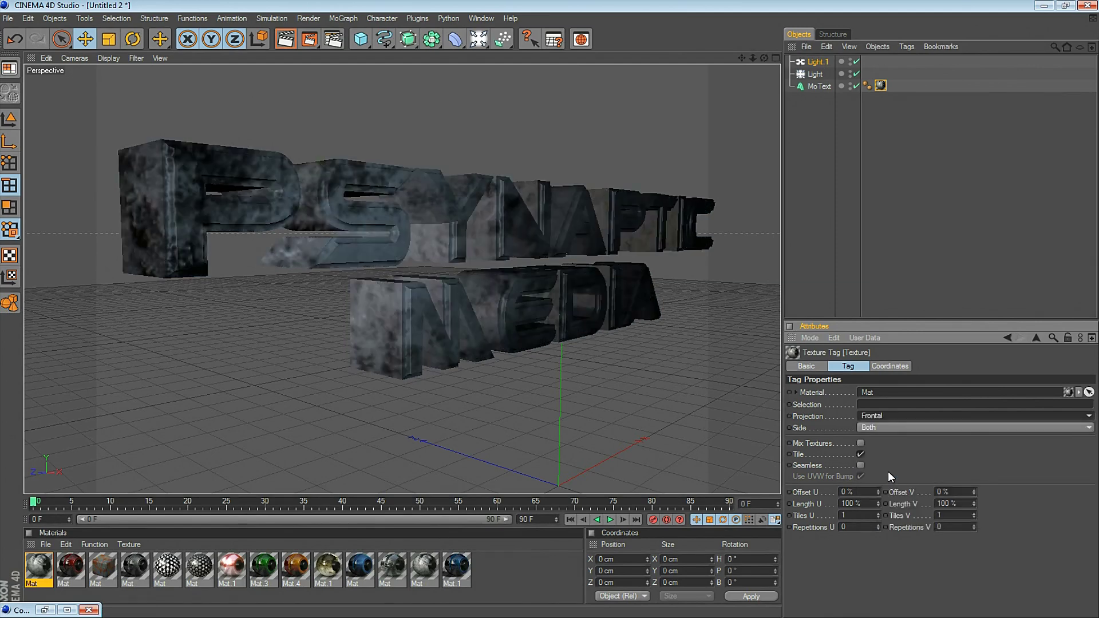
key(ctrl+z)
drag(974, 492, 974, 517)
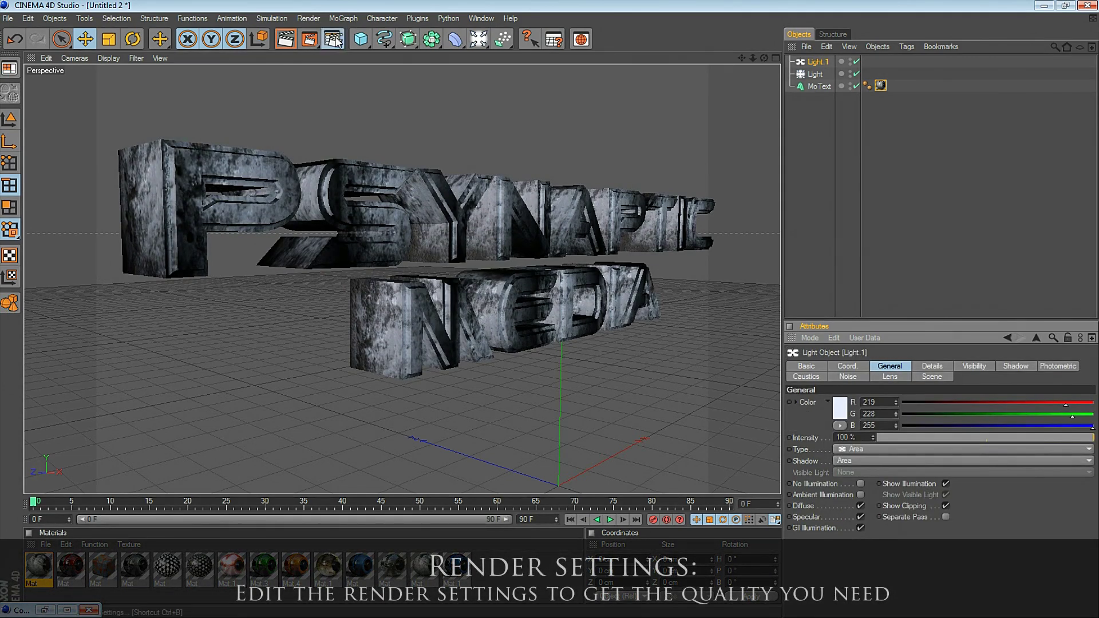
- Add the Global Illumination effect to the render settings and set its GI mode to IR + QMC (Camera Animation)
click(335, 41)
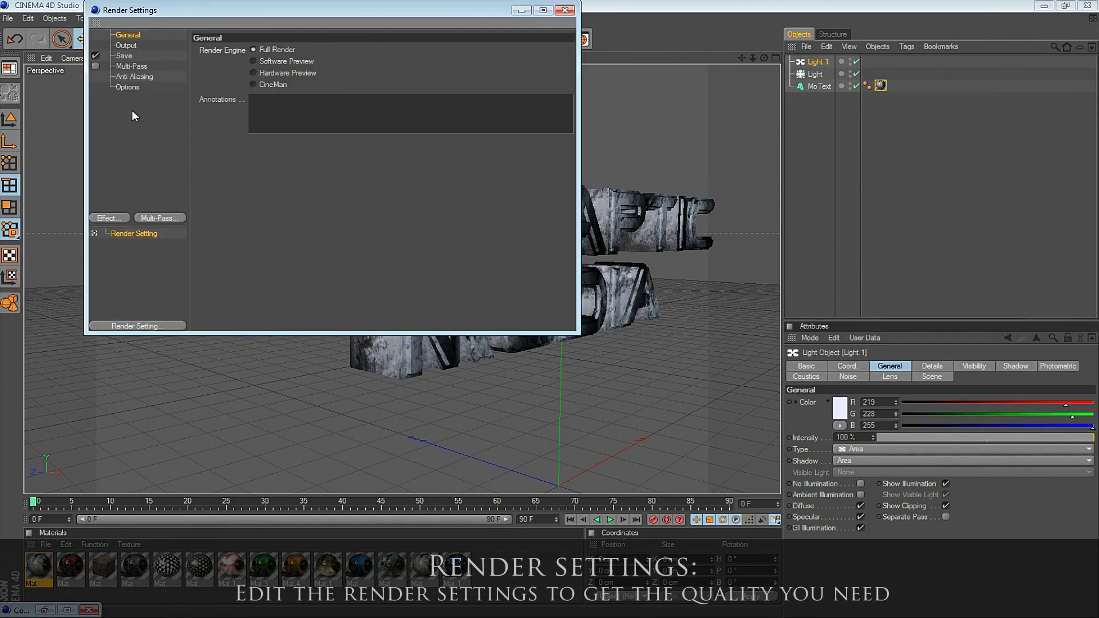
click(109, 219)
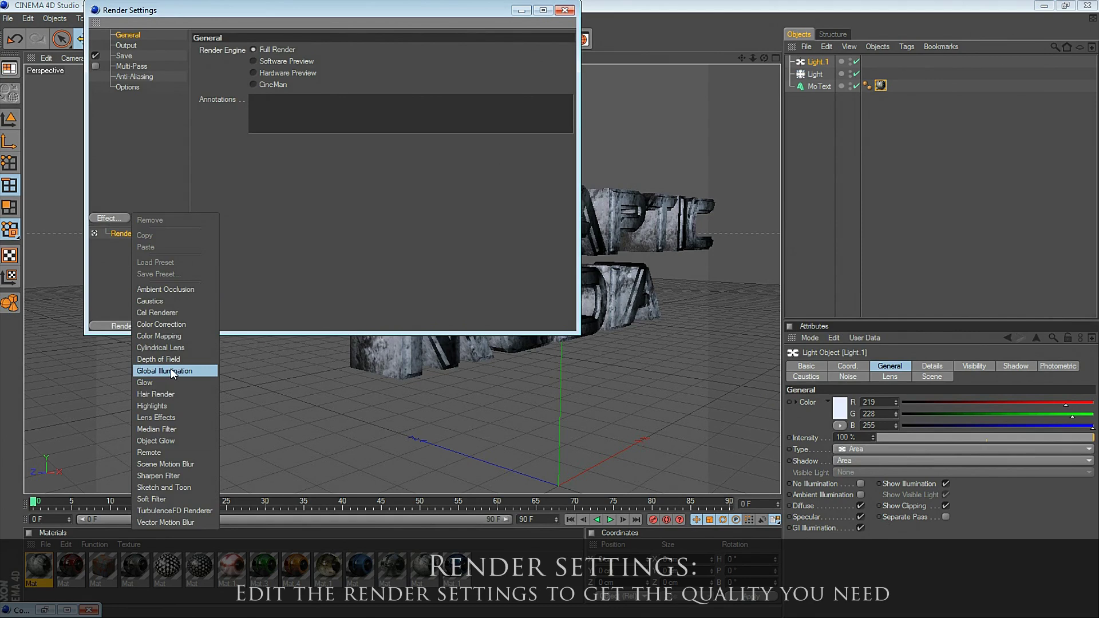
click(171, 371)
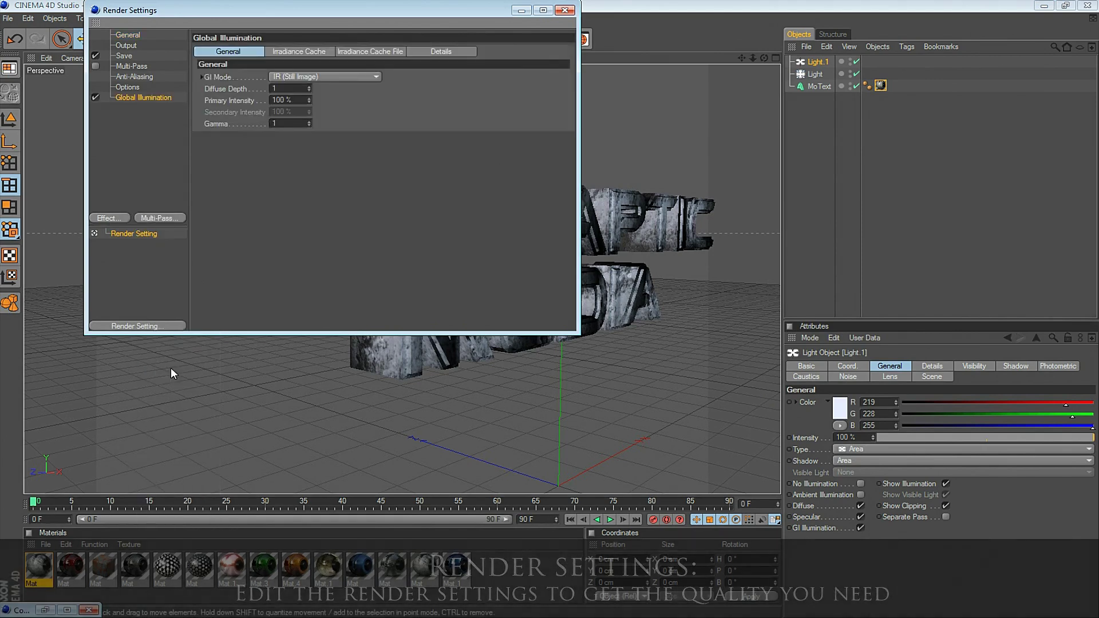
click(324, 76)
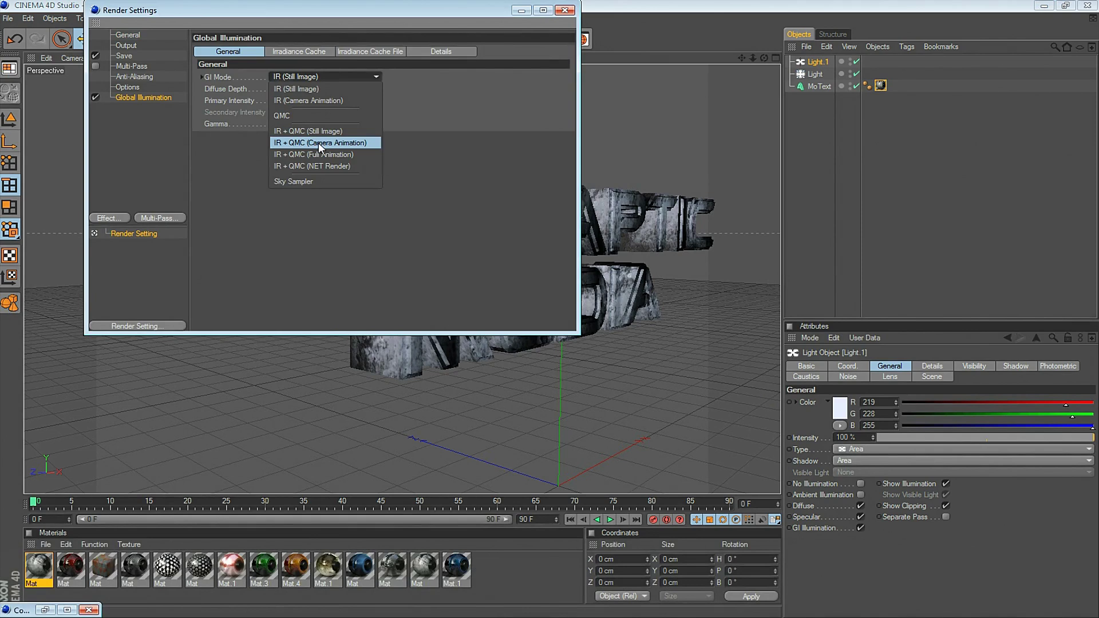
click(318, 142)
- Set the irradiance cache to Low stochastic samples, Low record density and Weak smoothing
click(299, 51)
click(297, 76)
click(297, 109)
click(297, 89)
click(301, 111)
click(301, 100)
click(301, 100)
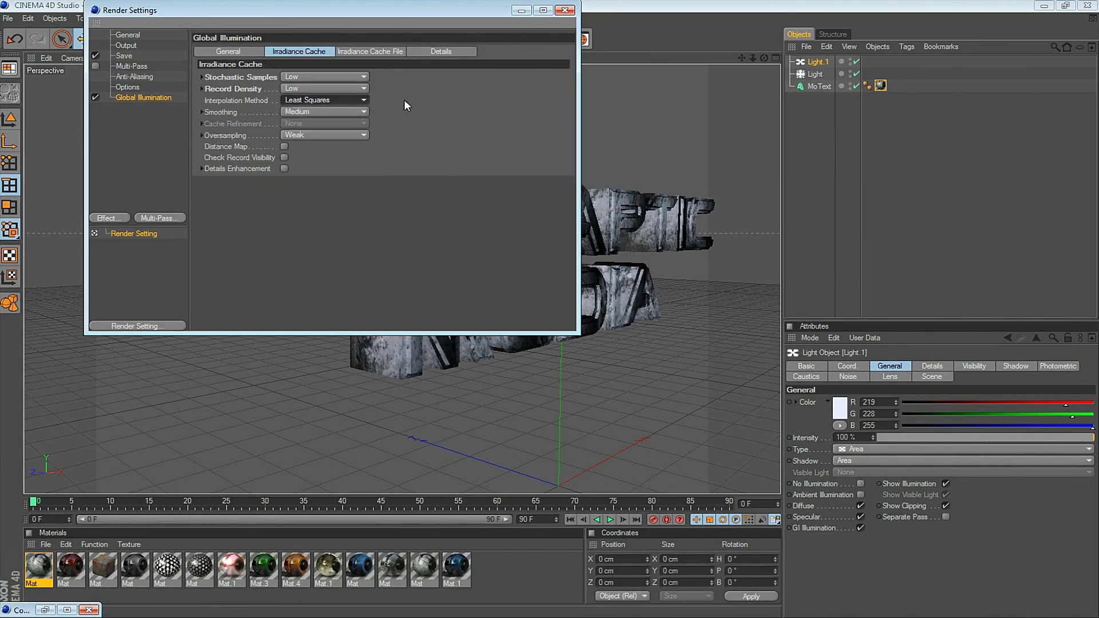
click(315, 112)
click(300, 143)
click(302, 135)
click(302, 136)
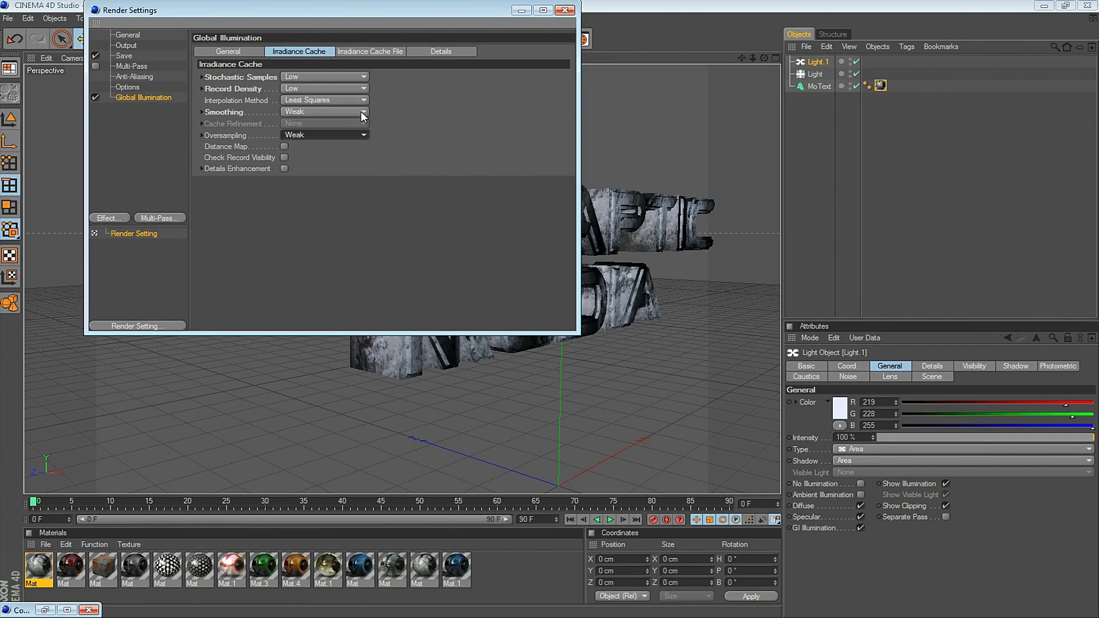
- Apply the HDTV 1080 29.97 preset to the render output
click(126, 47)
click(206, 50)
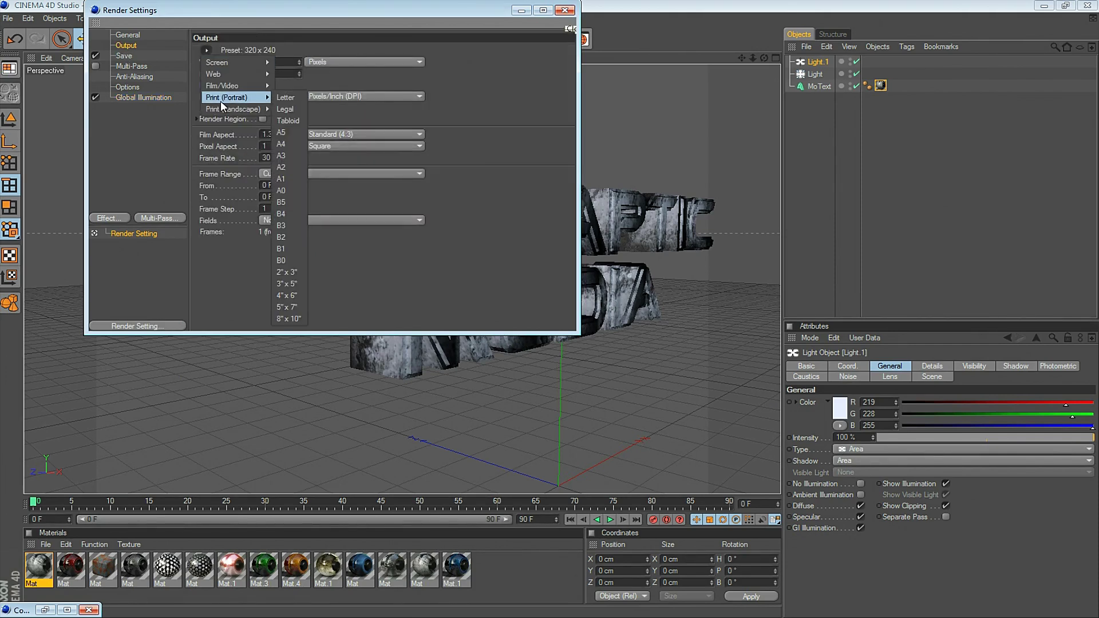
mouse_move(229, 85)
click(333, 297)
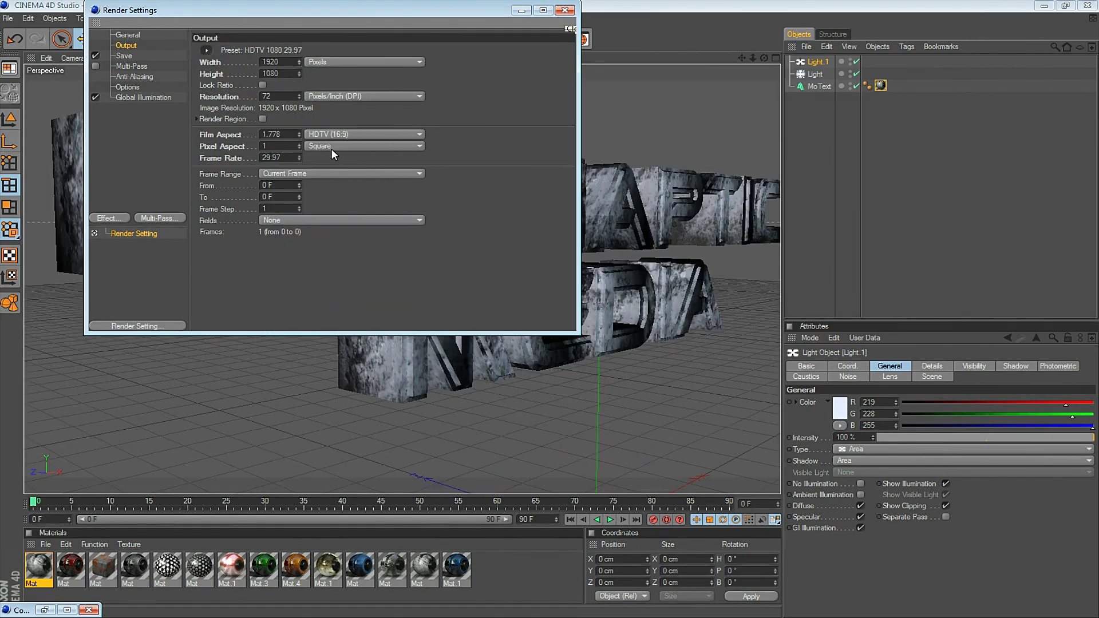
- Set the output frame rate to 30, keeping the 1920 x 1080 image size
double_click(286, 158)
click(484, 213)
double_click(279, 157)
double_click(277, 62)
drag(284, 73, 248, 82)
double_click(270, 158)
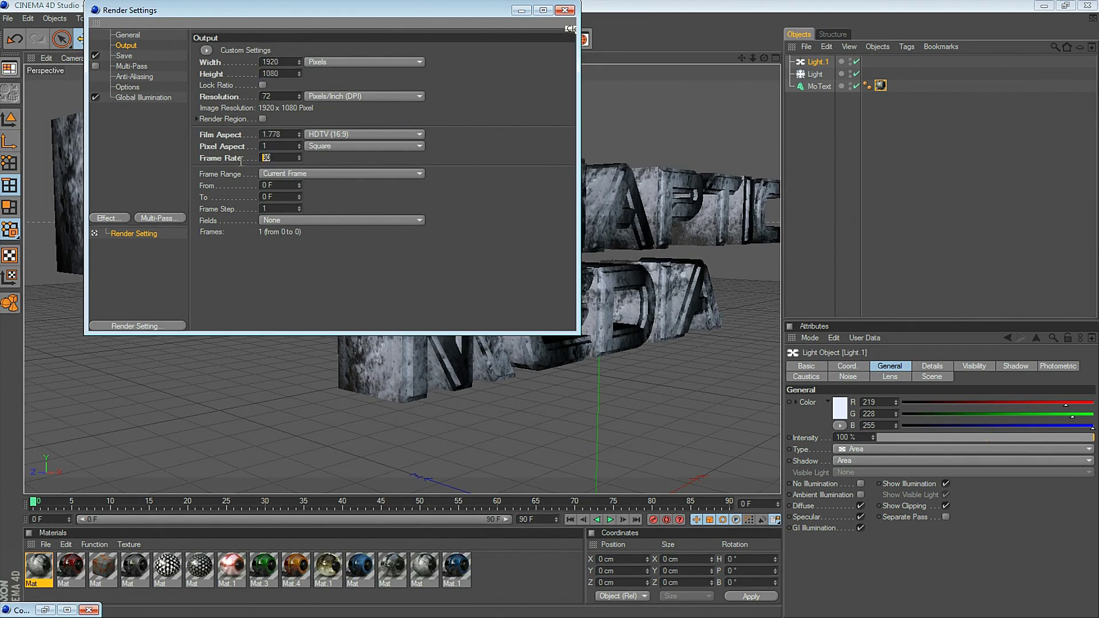
- Set the render's save format to OpenEXR with an alpha channel and browse for the output file location
click(124, 55)
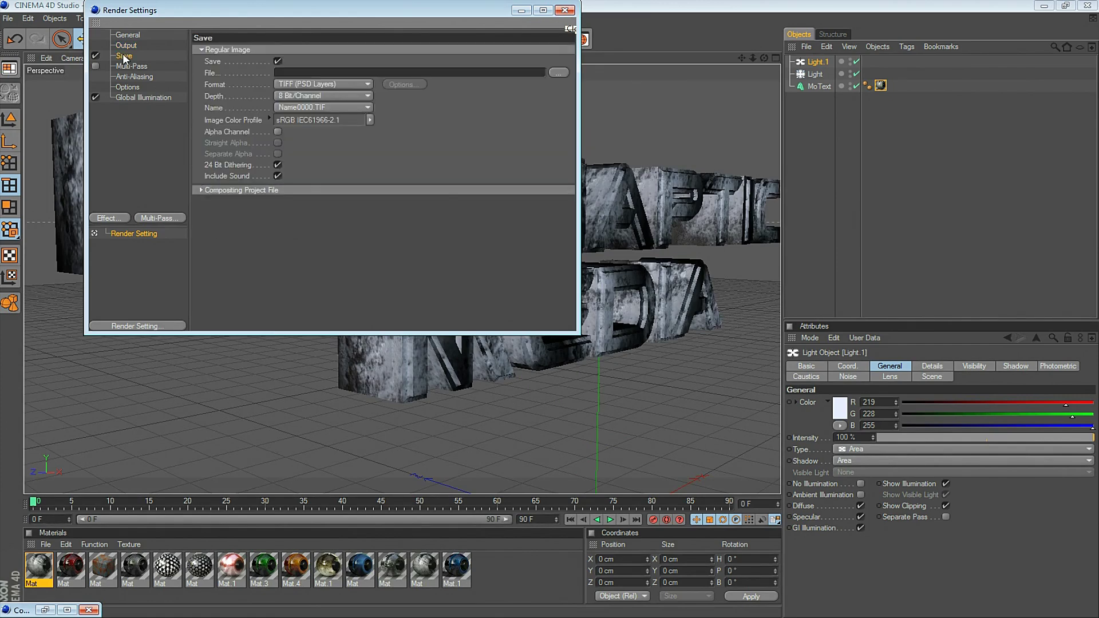
click(296, 84)
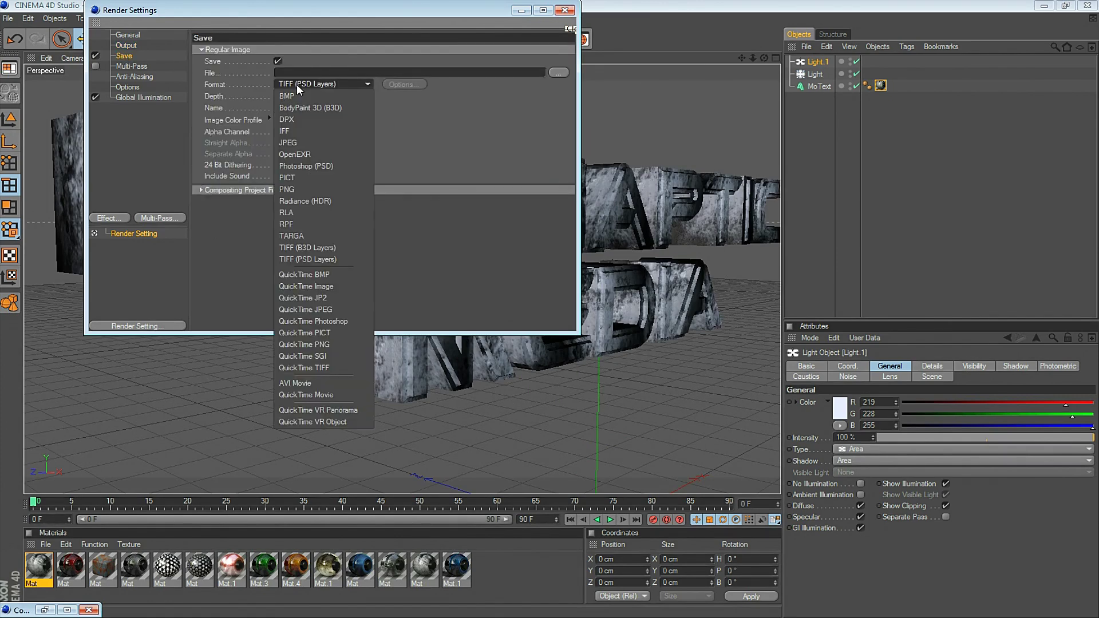
click(338, 154)
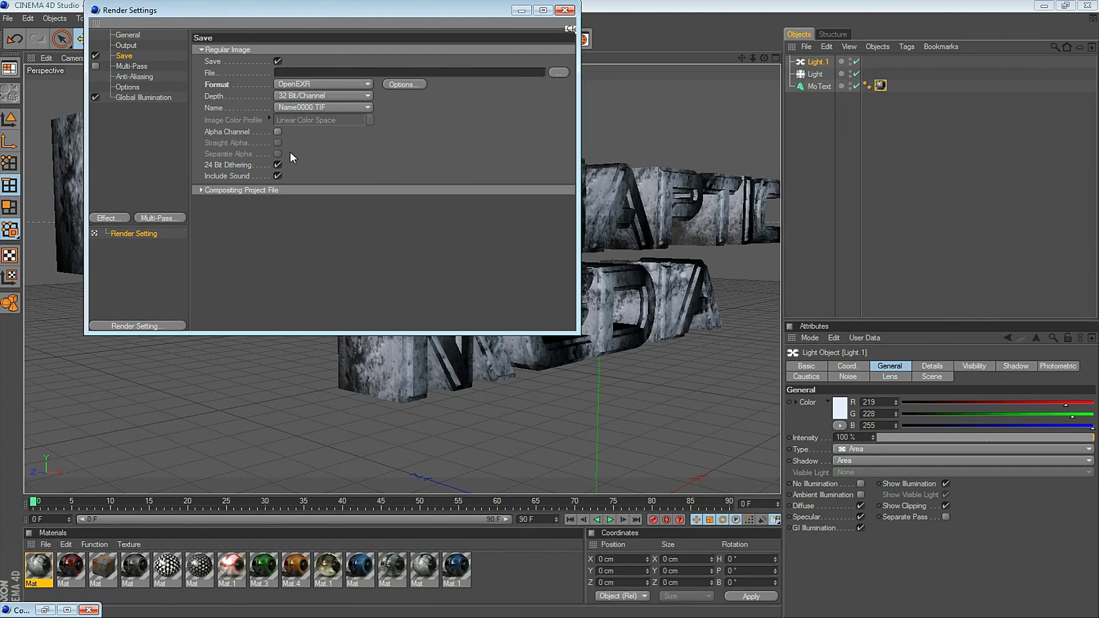
click(277, 131)
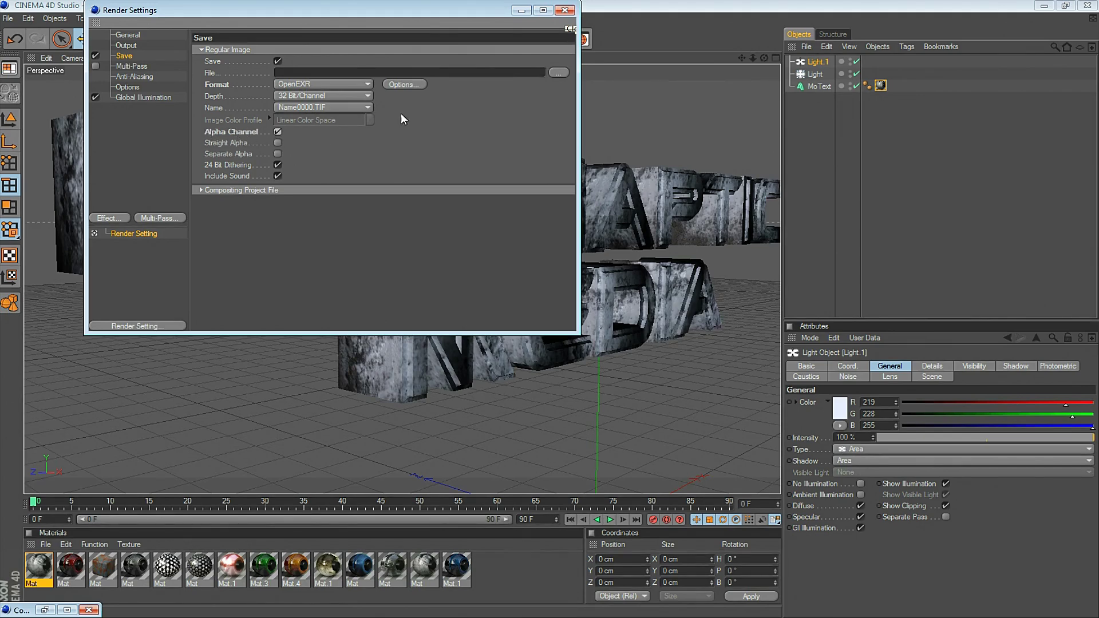
click(557, 72)
click(253, 47)
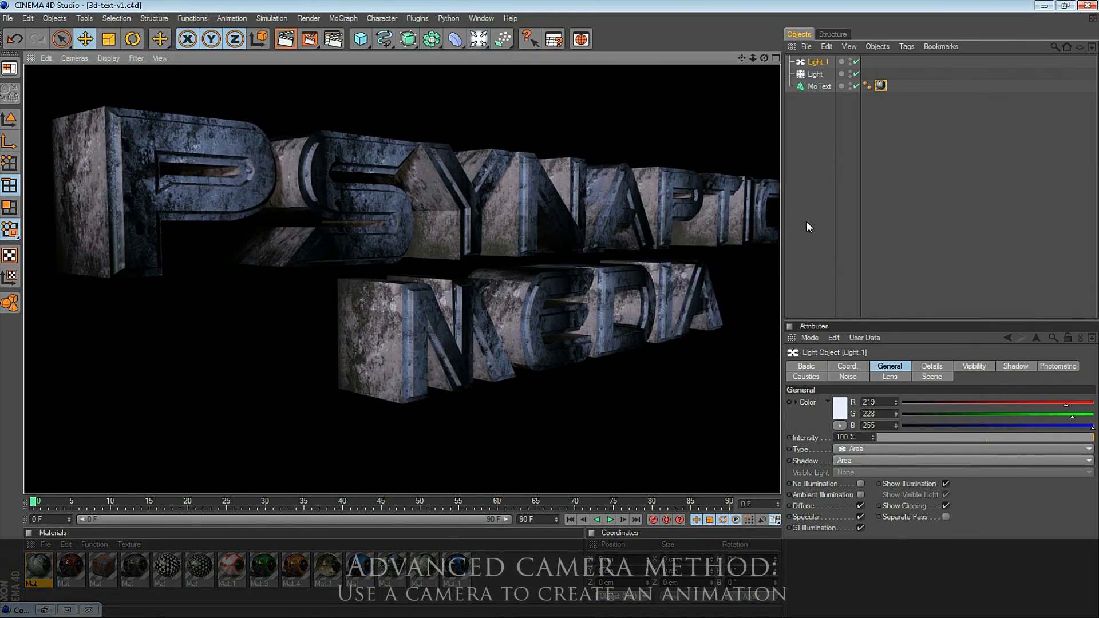
- Add a Camera object to the scene and make it the active view camera
click(84, 18)
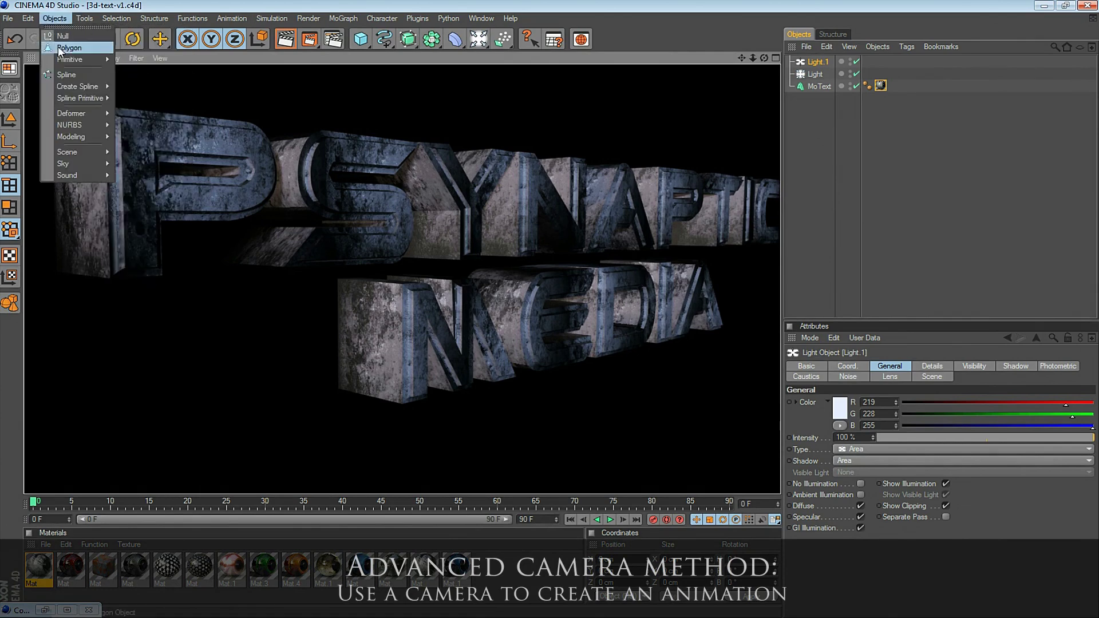
mouse_move(64, 154)
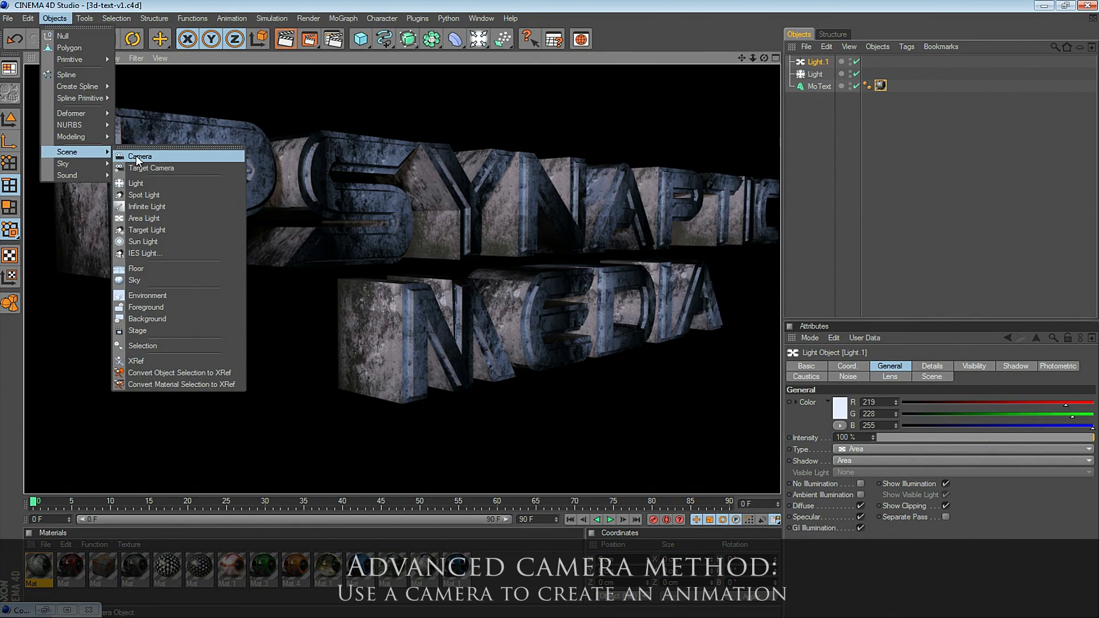
click(191, 158)
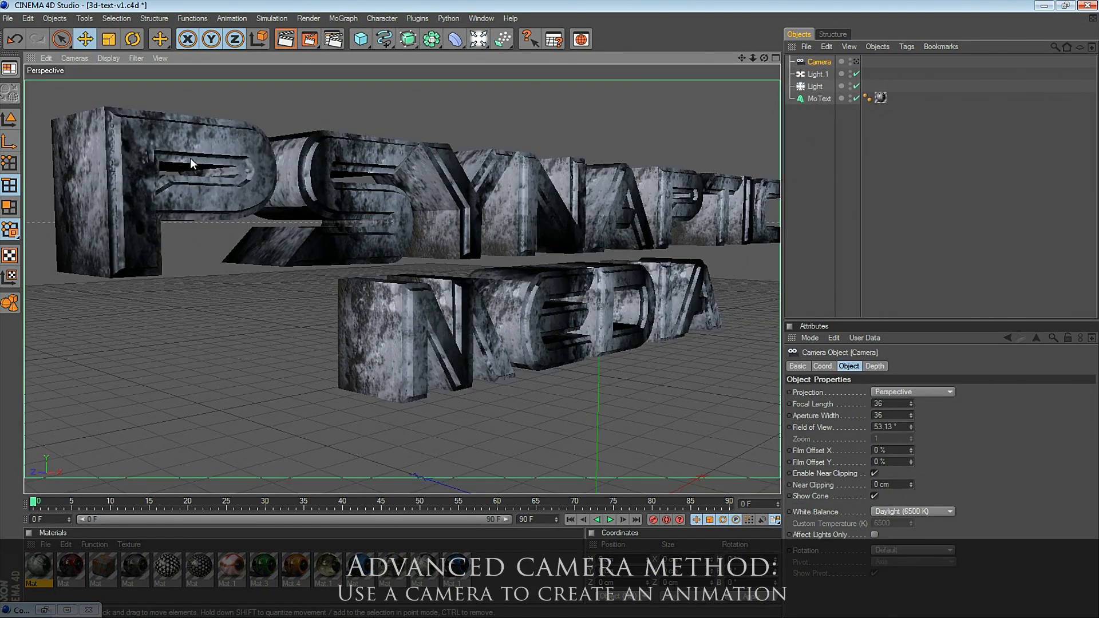
click(857, 62)
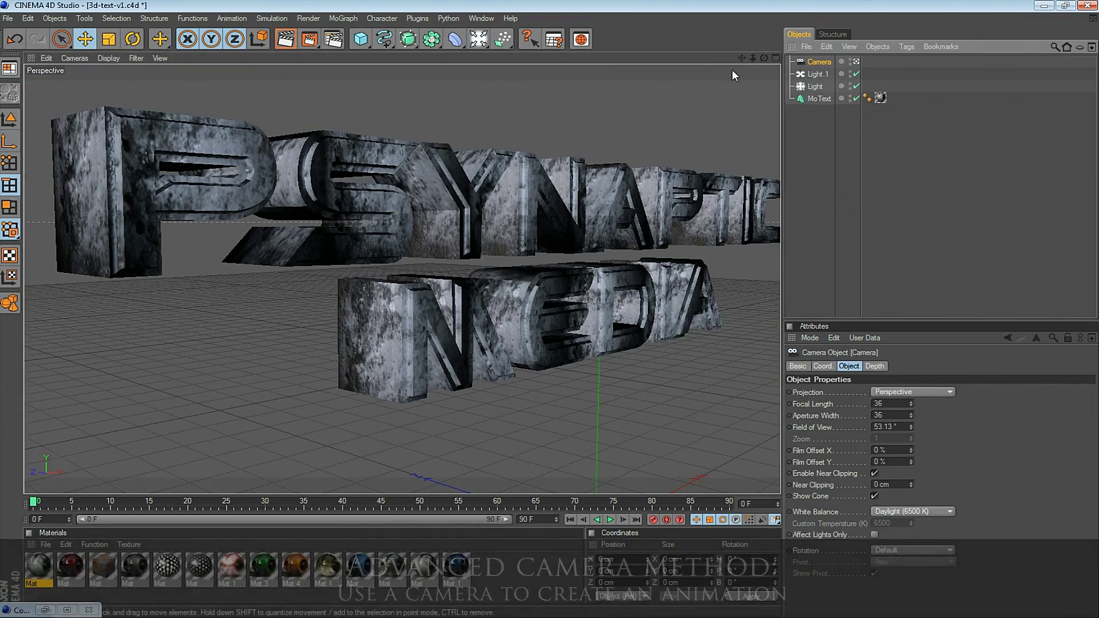
- Move the camera up close to the text at about X -749, Y 491, Z 46 cm and record its keyframe at frame 0
mouse_move(764, 57)
mouse_down()
mouse_move(747, 59)
mouse_move(764, 58)
mouse_up()
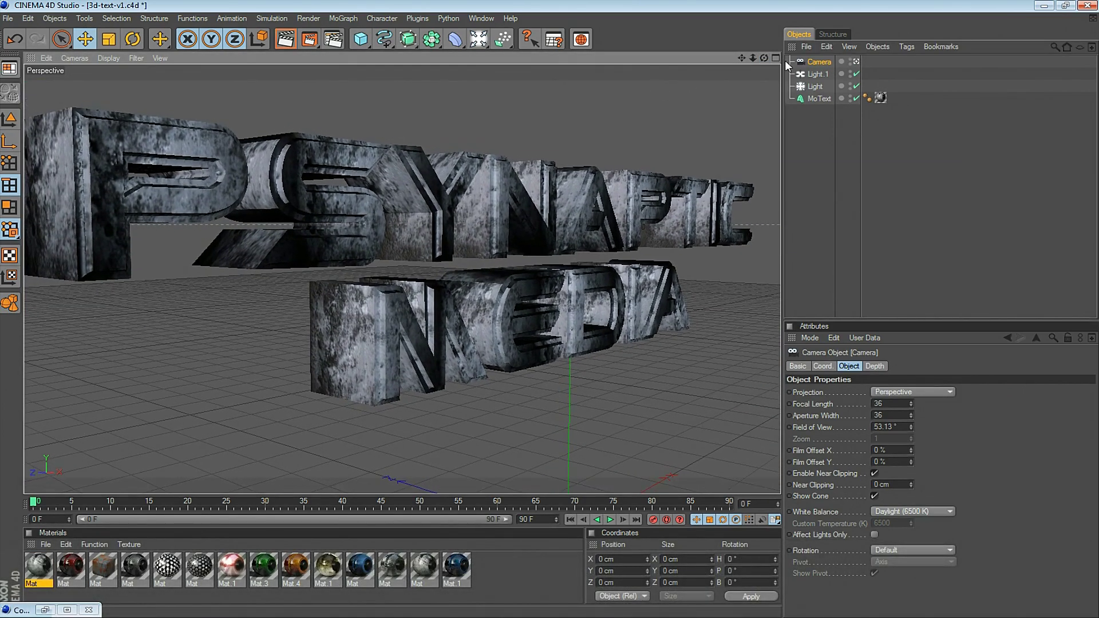
click(819, 98)
alt+drag(572, 144, 626, 133)
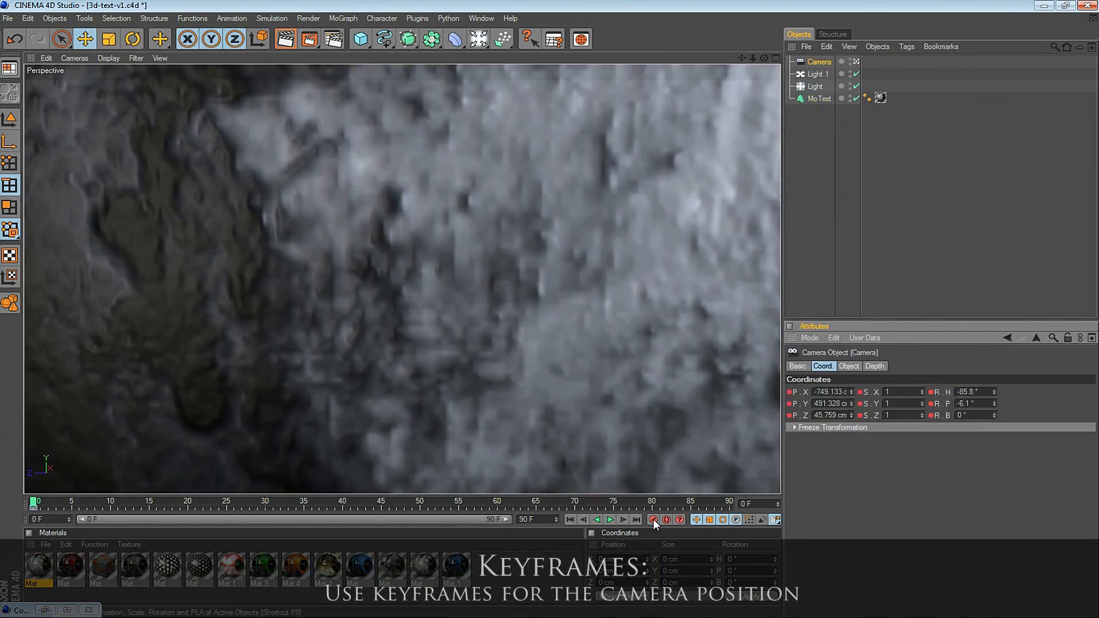
- At frame 90, move the camera to face the whole text at about X 21, Y 492, Z -1207 cm and record a keyframe
click(40, 502)
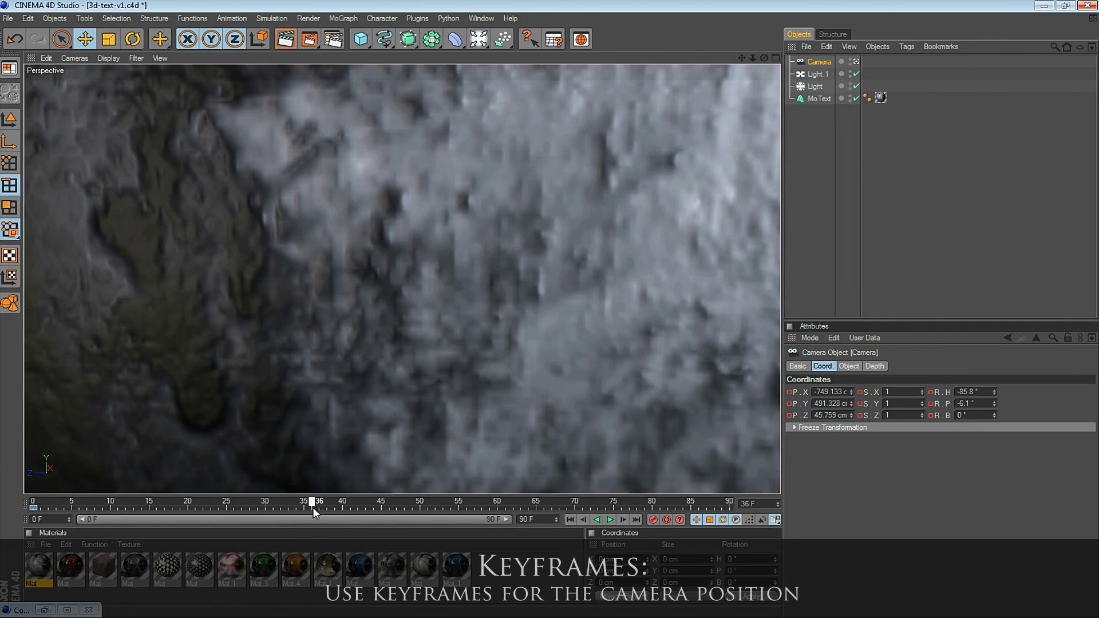
drag(471, 508, 738, 507)
drag(741, 57, 630, 58)
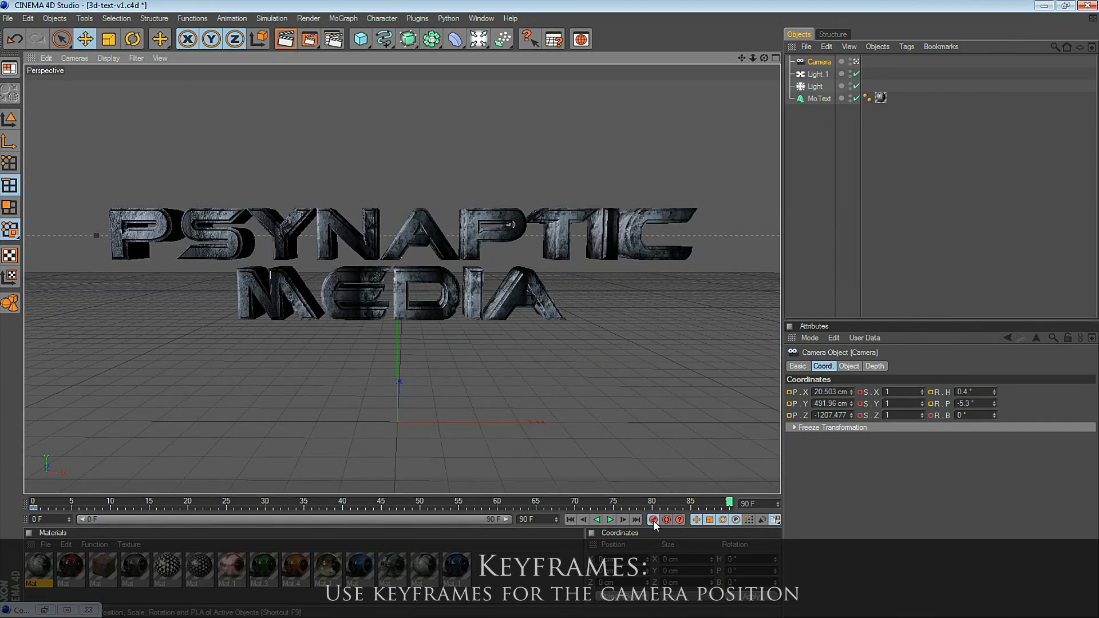
click(653, 519)
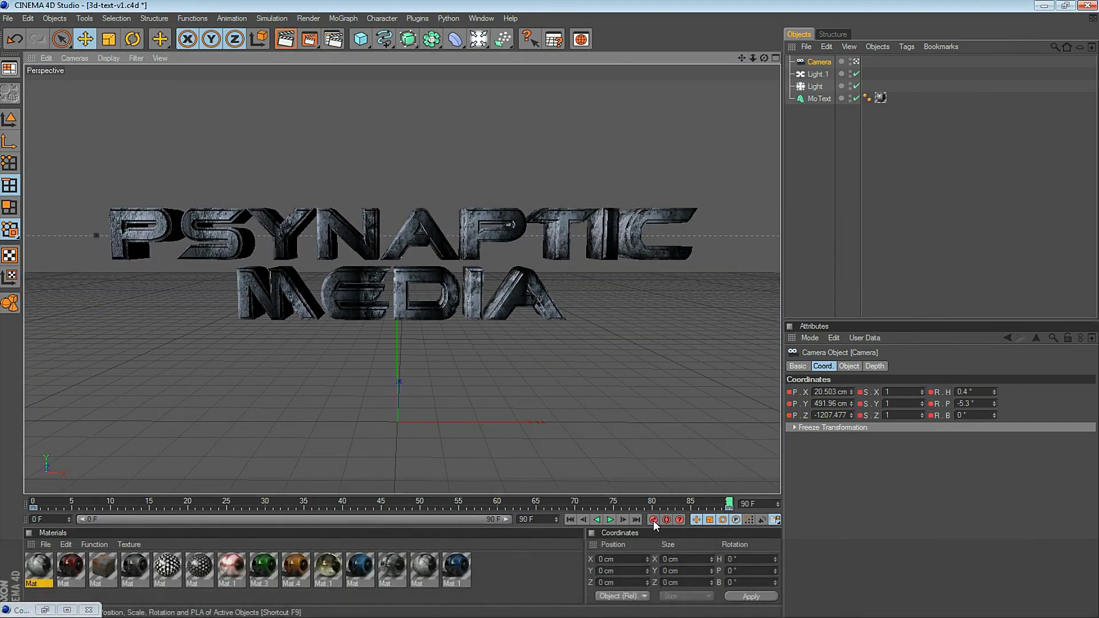
- In the top view at frame 43, move the camera outward to about X -988, Z -951 cm and record a keyframe
drag(727, 504, 372, 533)
key(F2)
scroll(432, 290, up, 5)
drag(743, 58, 743, 0)
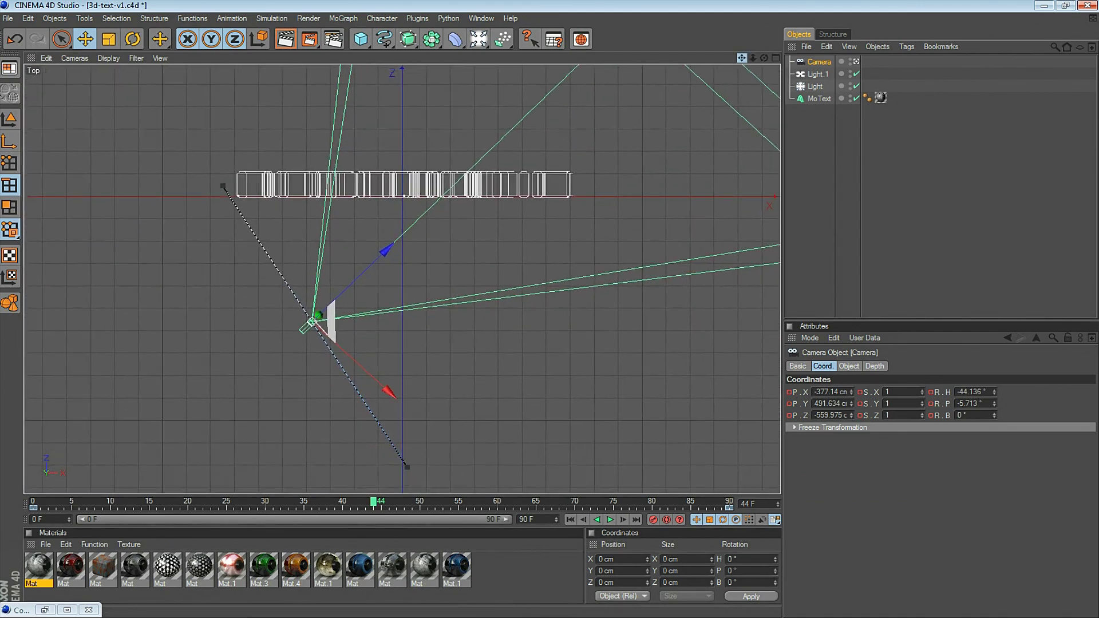
mouse_move(374, 501)
mouse_down()
mouse_move(177, 492)
mouse_move(867, 492)
mouse_move(349, 504)
mouse_move(417, 504)
mouse_move(366, 506)
mouse_up()
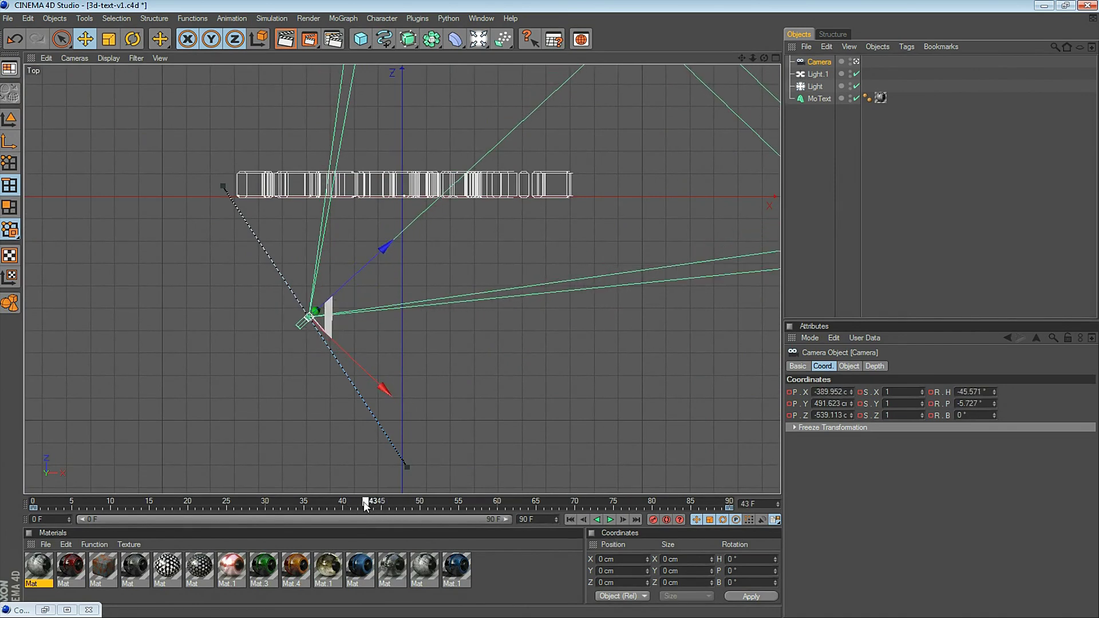
drag(313, 315, 170, 402)
drag(218, 371, 217, 372)
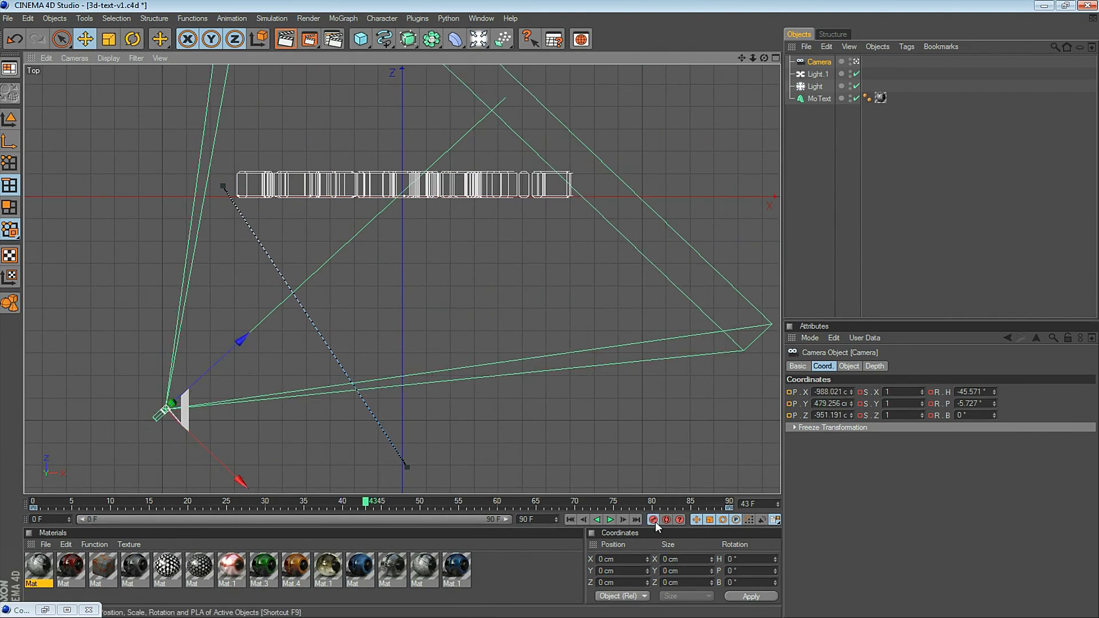
click(654, 521)
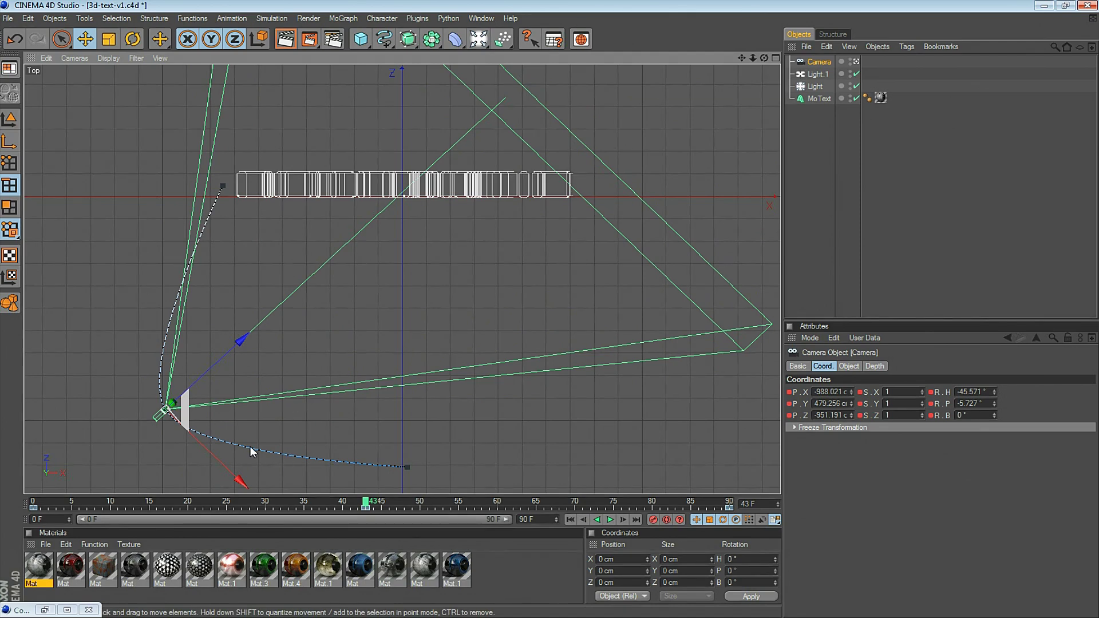
- Scrub through the timeline in the perspective view to preview the curved camera move
mouse_move(741, 58)
mouse_down()
mouse_move(599, 53)
mouse_move(761, 54)
mouse_up()
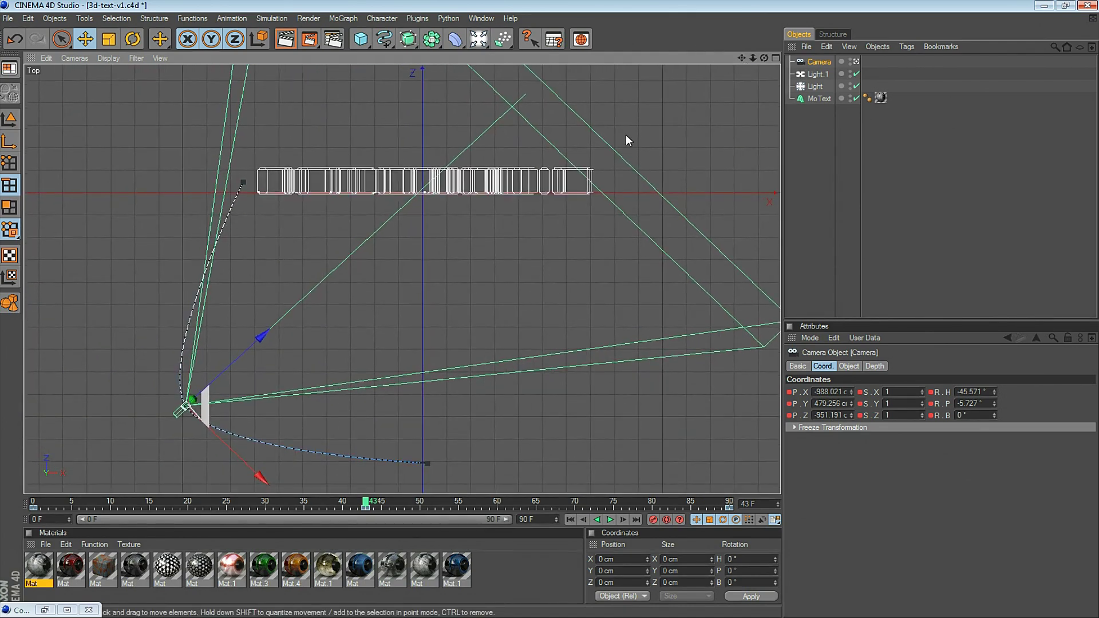
drag(349, 507, 291, 516)
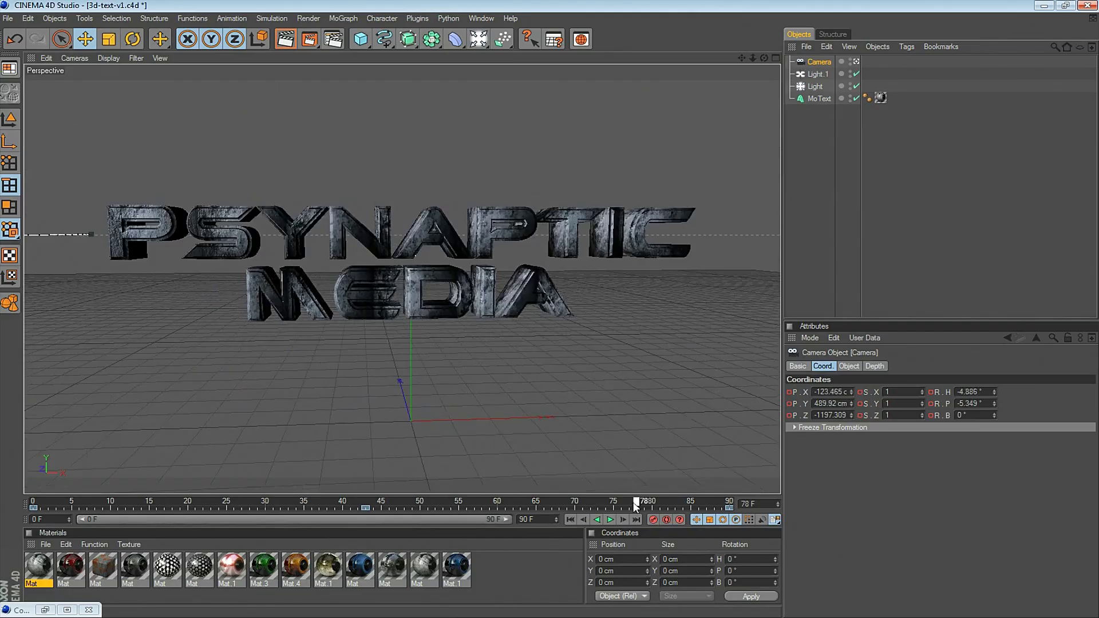
drag(634, 509, 24, 565)
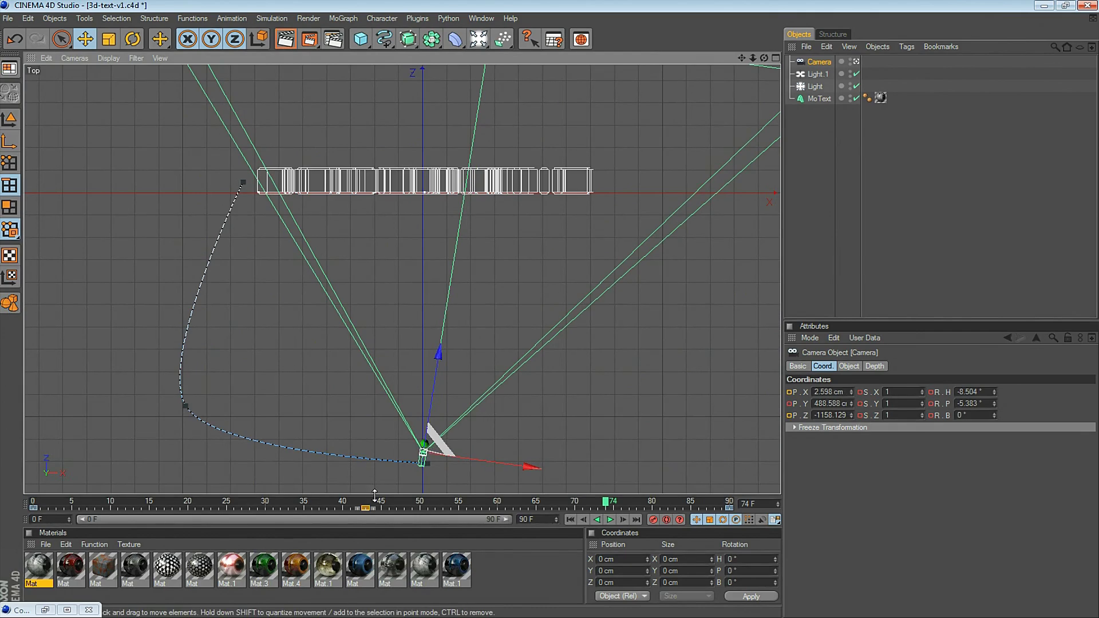
- Move the camera's middle keyframe to frame 14 on the timeline
click(366, 509)
mouse_move(368, 511)
mouse_down()
mouse_move(472, 513)
mouse_move(239, 512)
mouse_move(517, 534)
mouse_move(367, 531)
mouse_up()
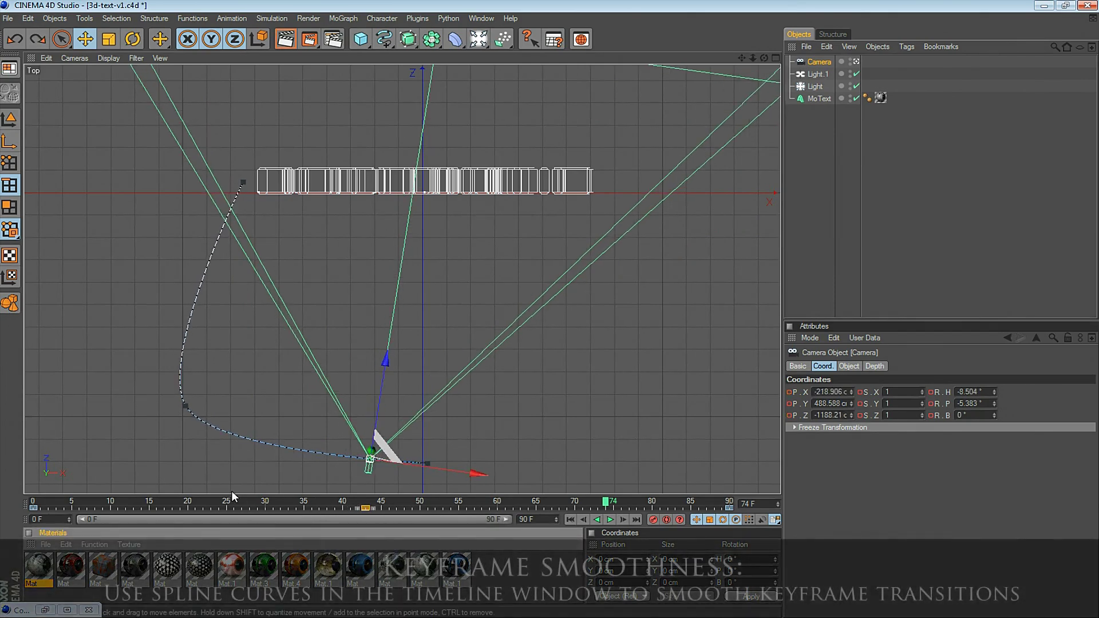
drag(356, 507, 143, 511)
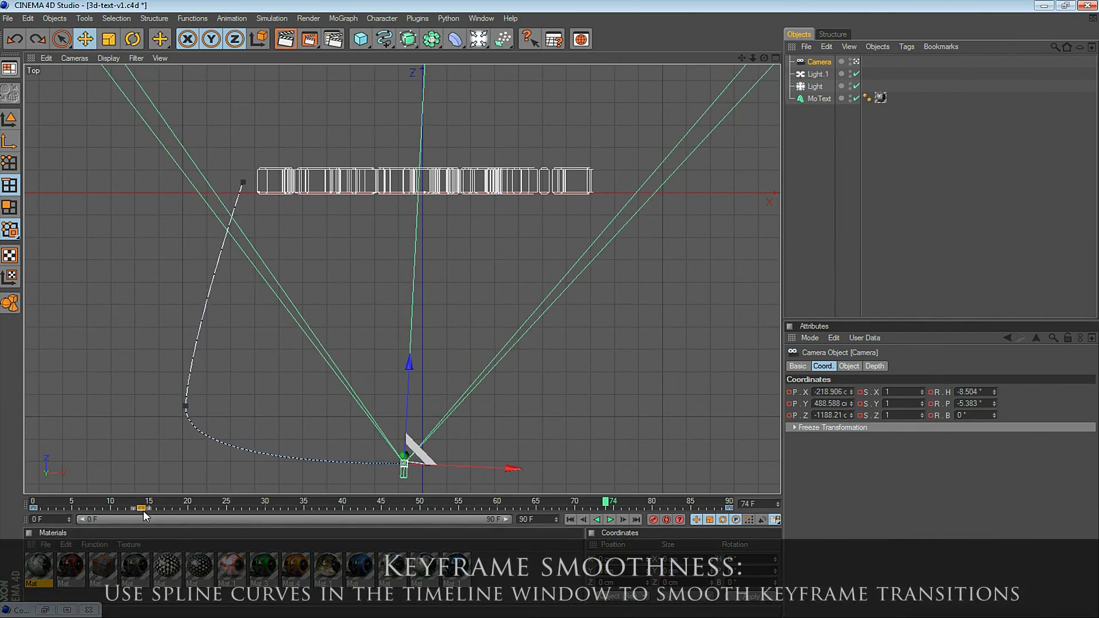
- Open the Timeline window to show the camera's position F-curves
click(481, 18)
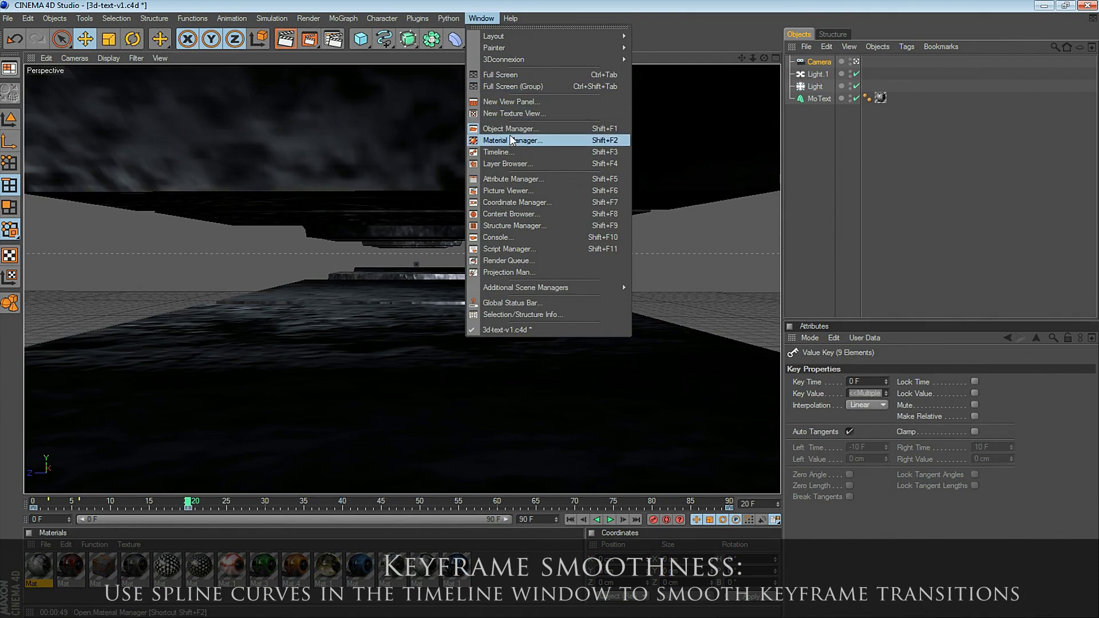
click(509, 152)
- Try reshaping the tangents of the camera's Z and X position keys at frame 20, and undo these changes
drag(739, 295, 784, 308)
click(697, 316)
drag(740, 337, 767, 344)
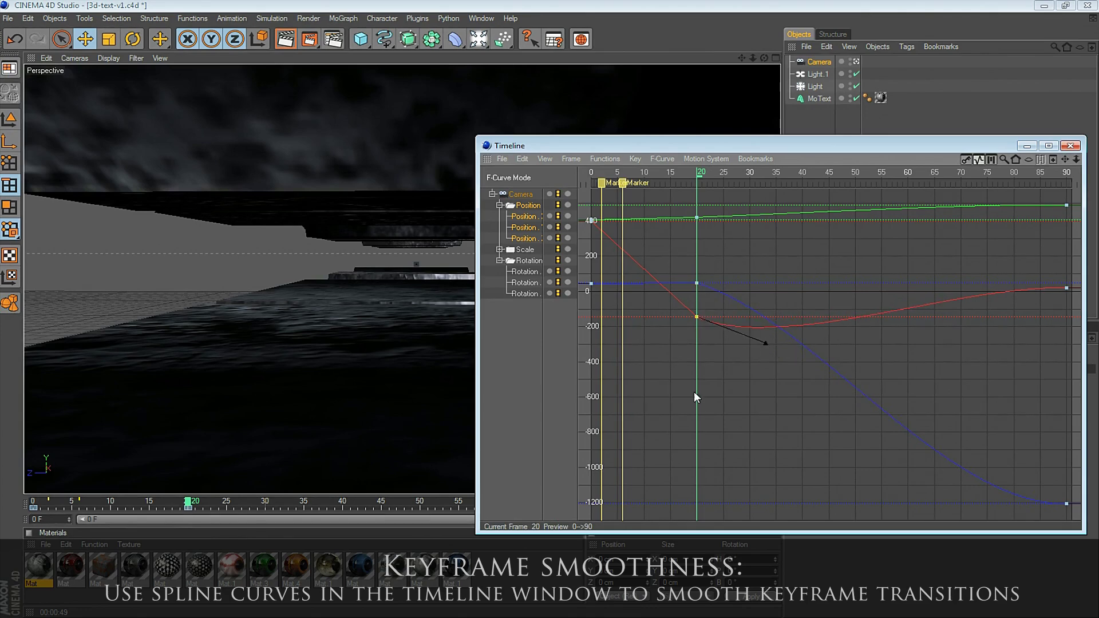
mouse_move(656, 177)
mouse_down()
mouse_move(641, 179)
mouse_move(725, 188)
mouse_move(599, 187)
mouse_up()
key(ctrl+z)
key(ctrl+z)
key(ctrl+z)
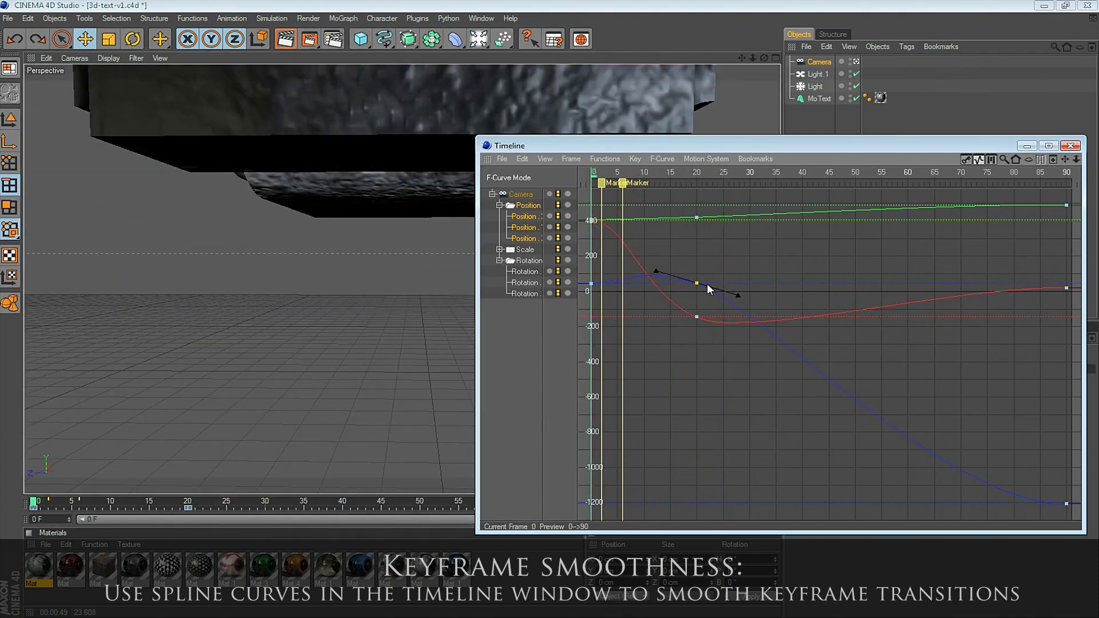
- Smooth the camera's position F-curves by reshaping the tangents of the Z key at frame 20 and the starting keys at frame 0
mouse_move(656, 273)
mouse_down()
mouse_move(668, 281)
mouse_move(630, 280)
mouse_move(641, 281)
mouse_up()
click(638, 263)
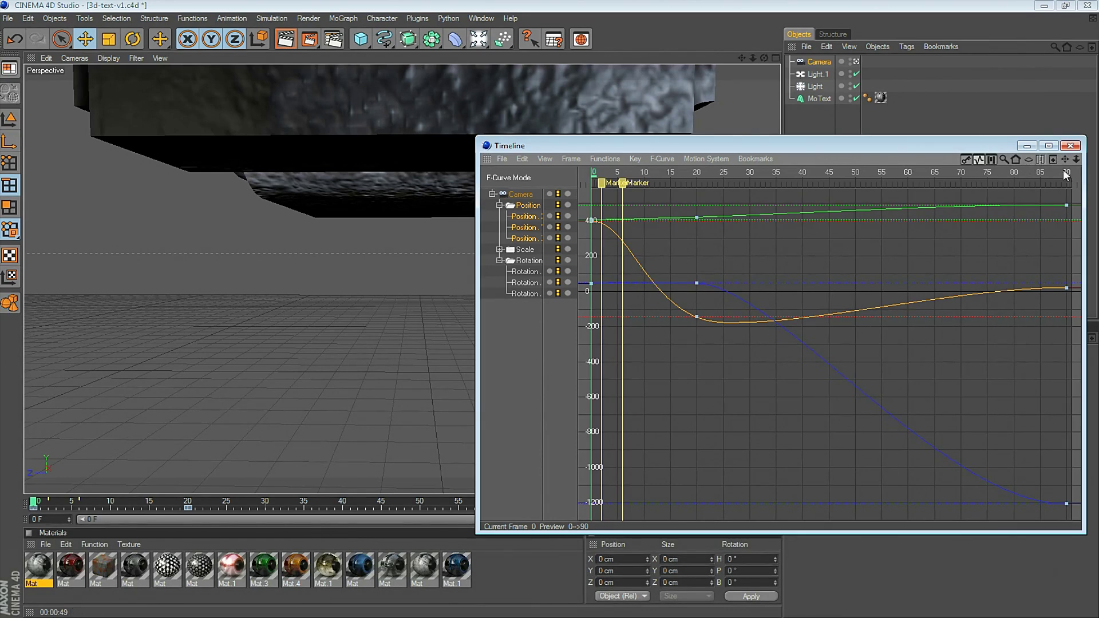
key(h)
drag(1076, 159, 1098, 230)
click(660, 293)
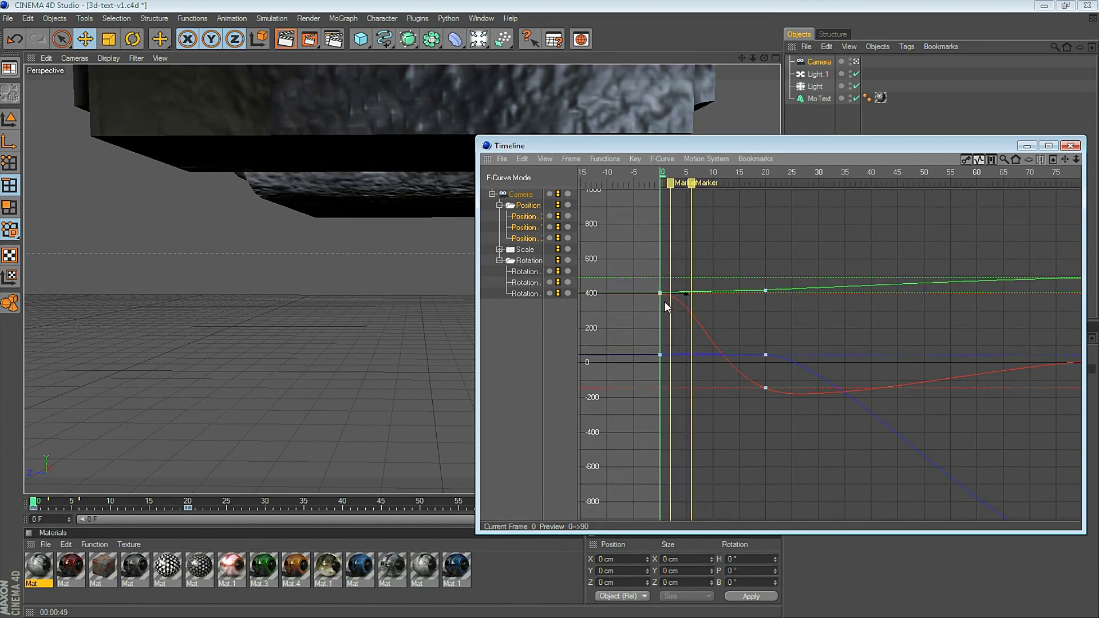
drag(686, 294, 818, 340)
click(879, 388)
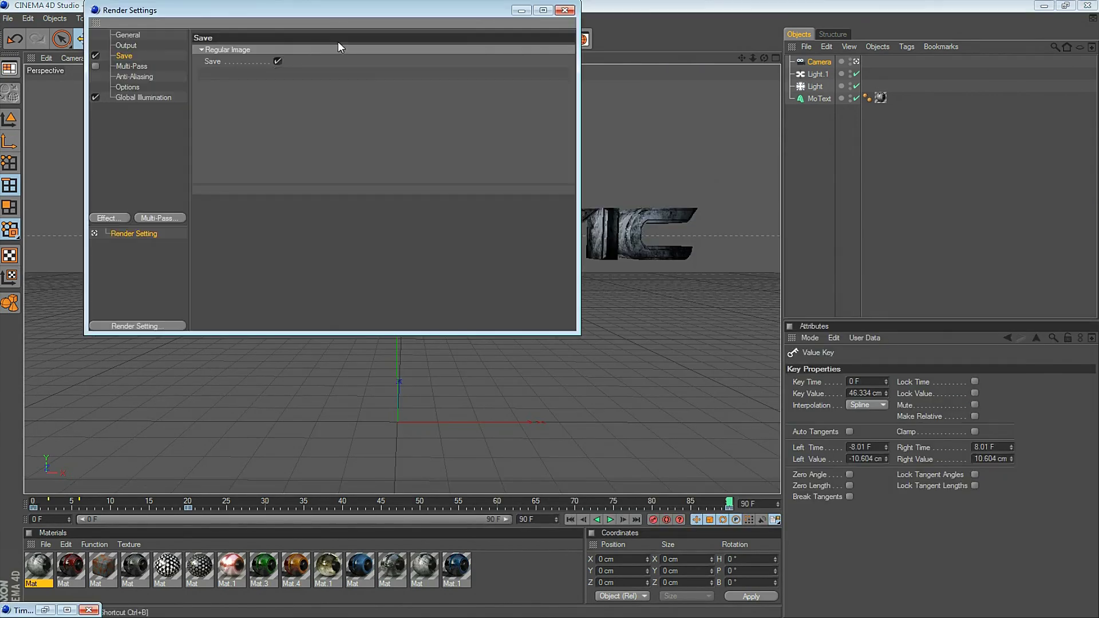
- Enable saving of the regular rendered image and turn off Global Illumination in the render settings
click(277, 61)
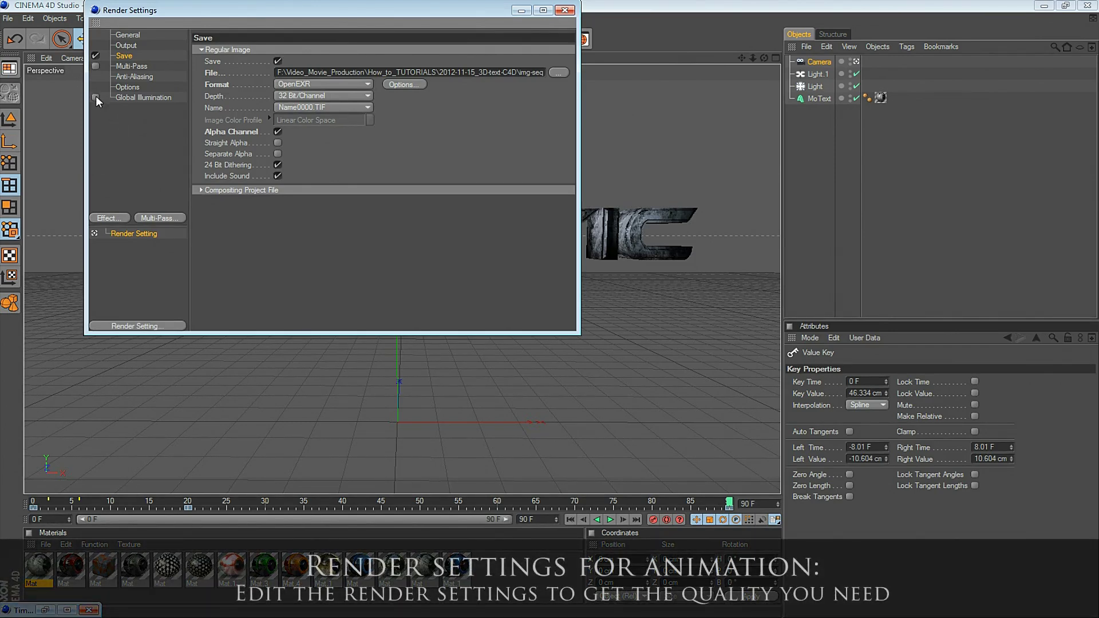
- Set the render's anti-aliasing to Best with a maximum level of 2x2 and the Animation filter
click(127, 77)
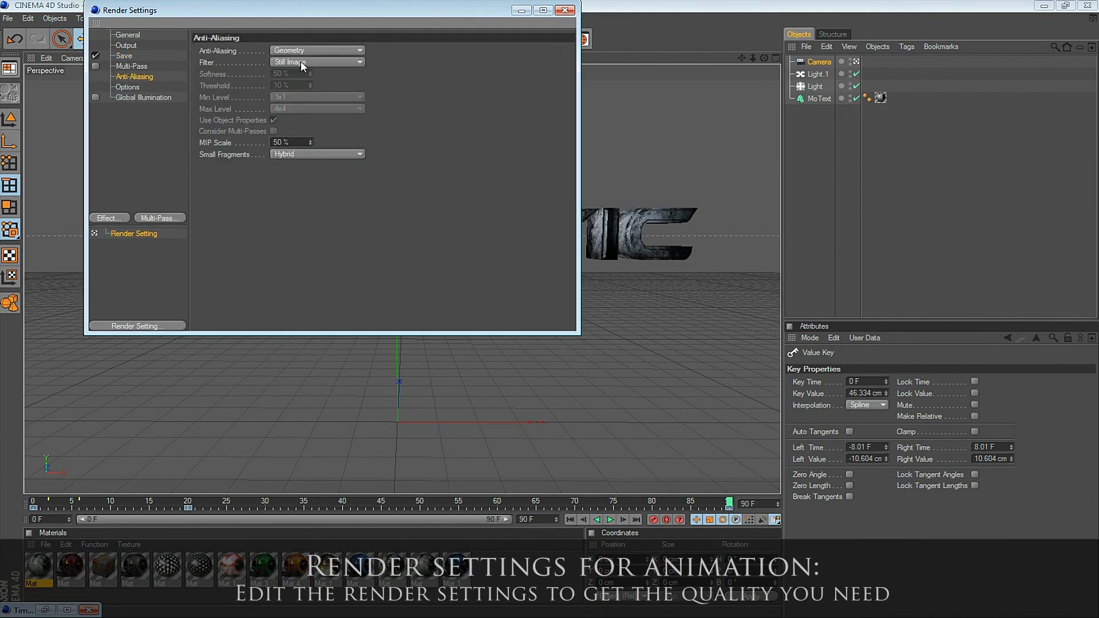
click(326, 51)
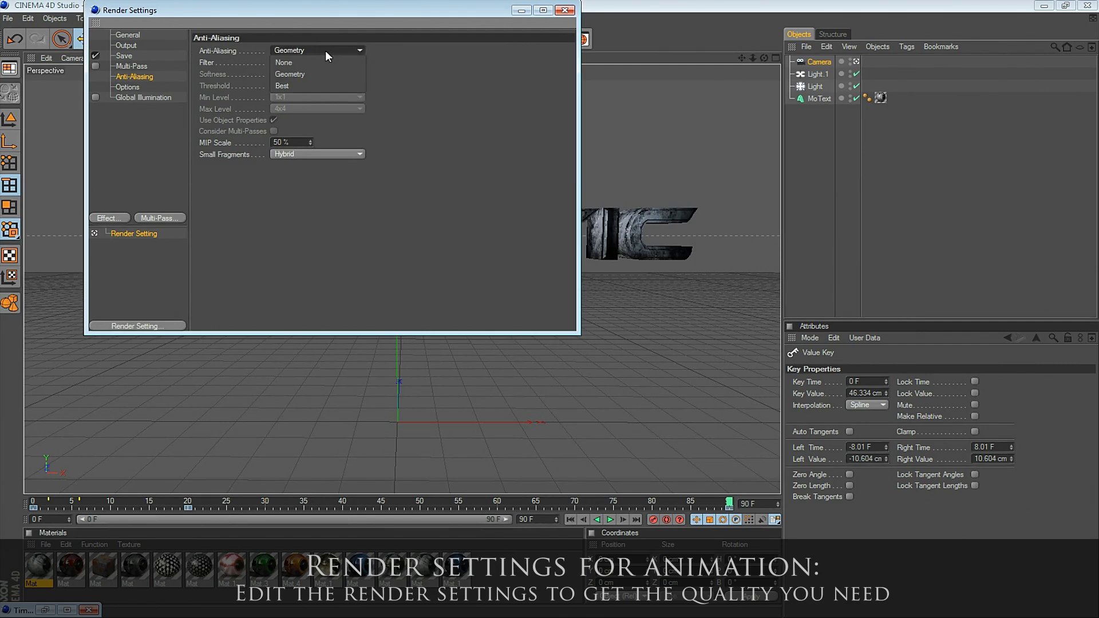
click(310, 85)
click(298, 107)
click(303, 132)
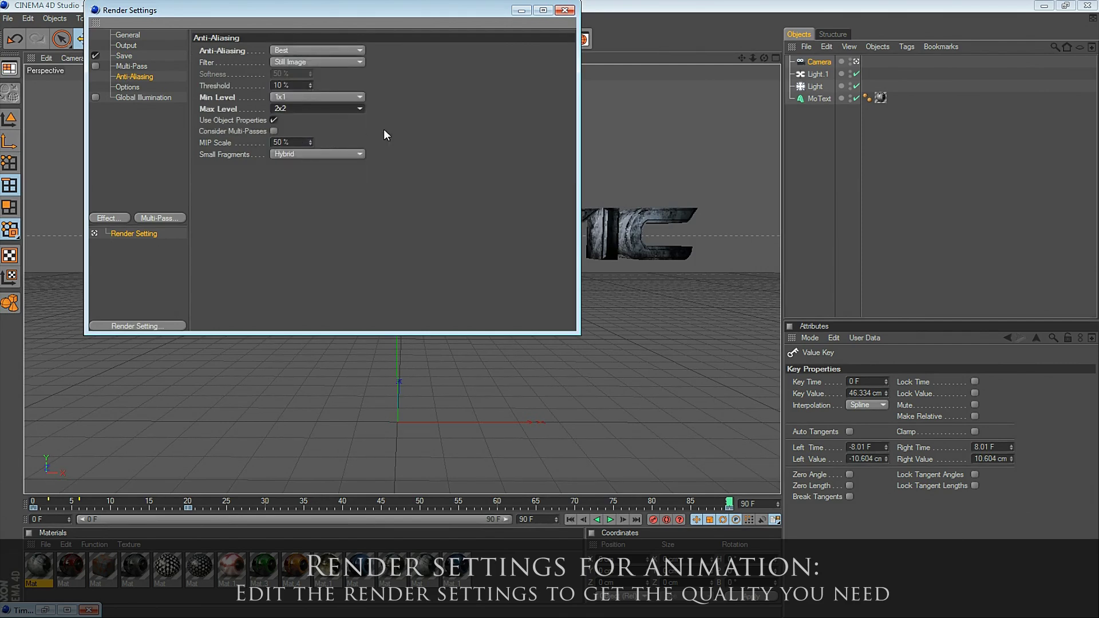
click(329, 62)
click(317, 87)
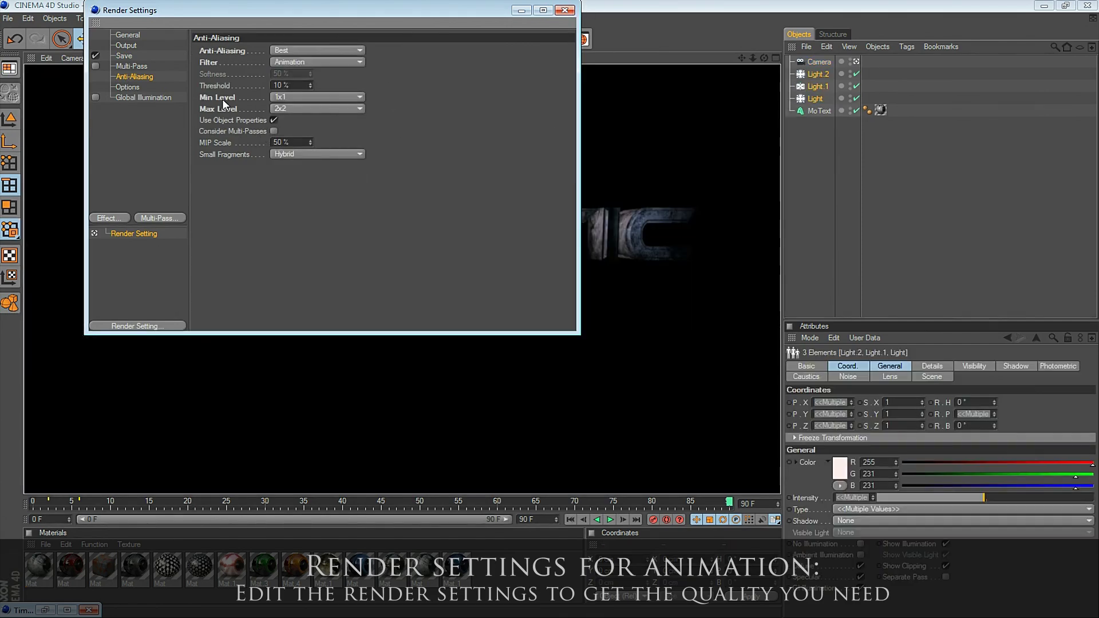
- Review the save and output options, set the output frame range to All Frames, and close the render settings
click(138, 97)
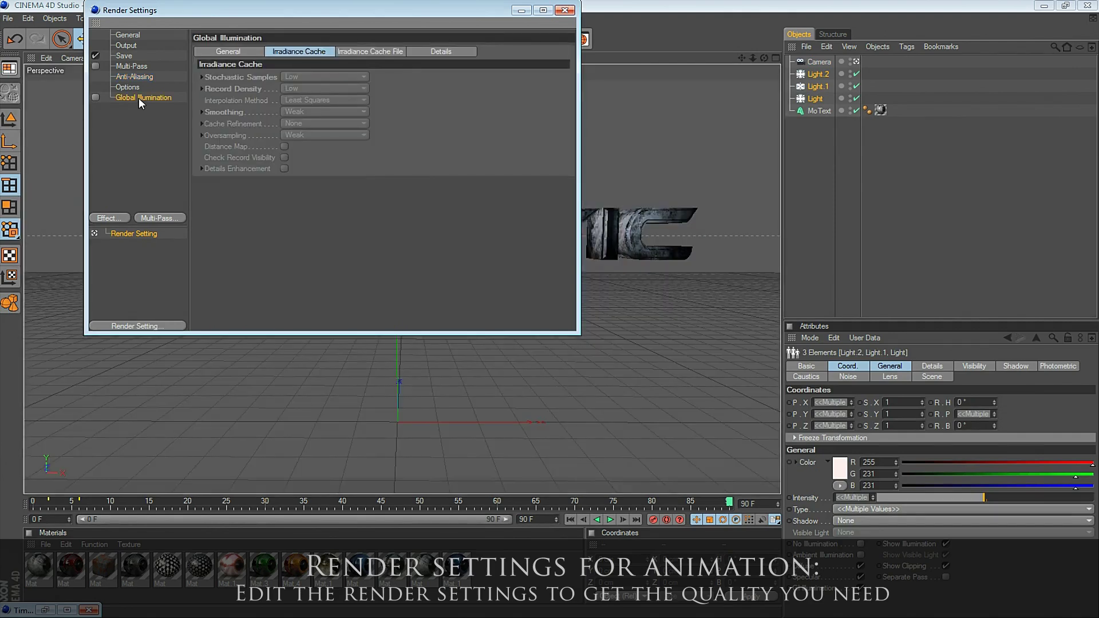
click(124, 78)
click(131, 67)
click(147, 57)
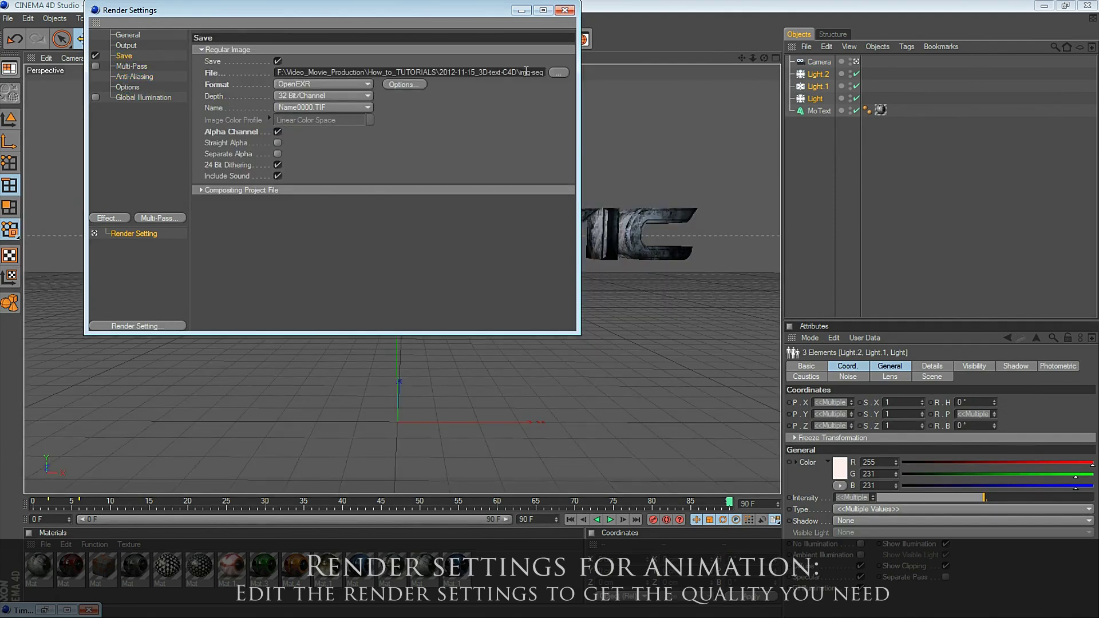
click(127, 46)
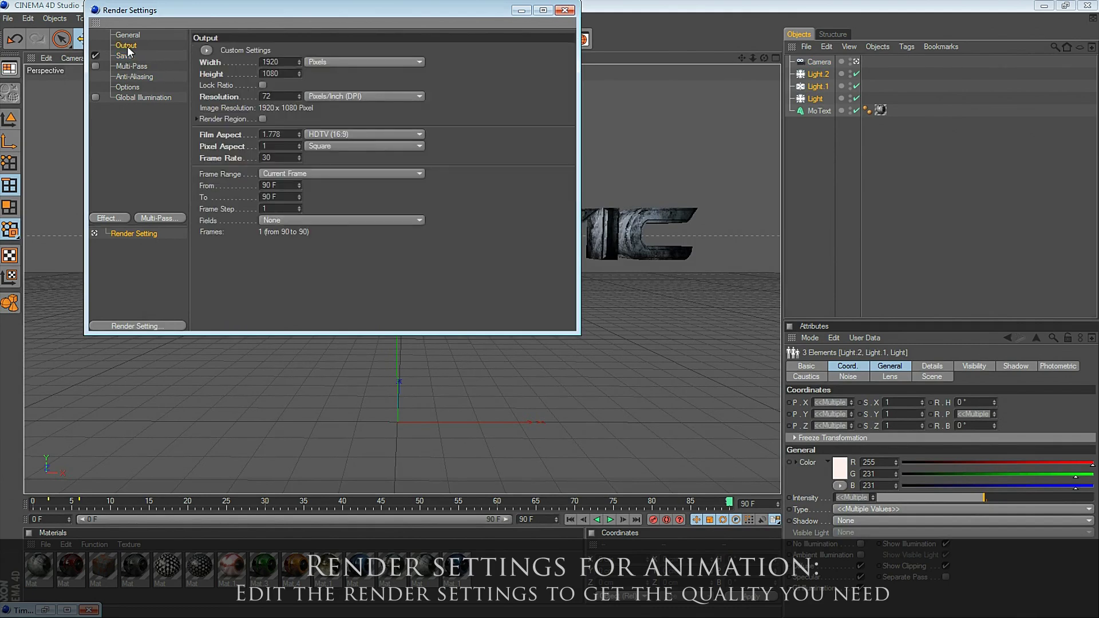
click(282, 73)
click(273, 173)
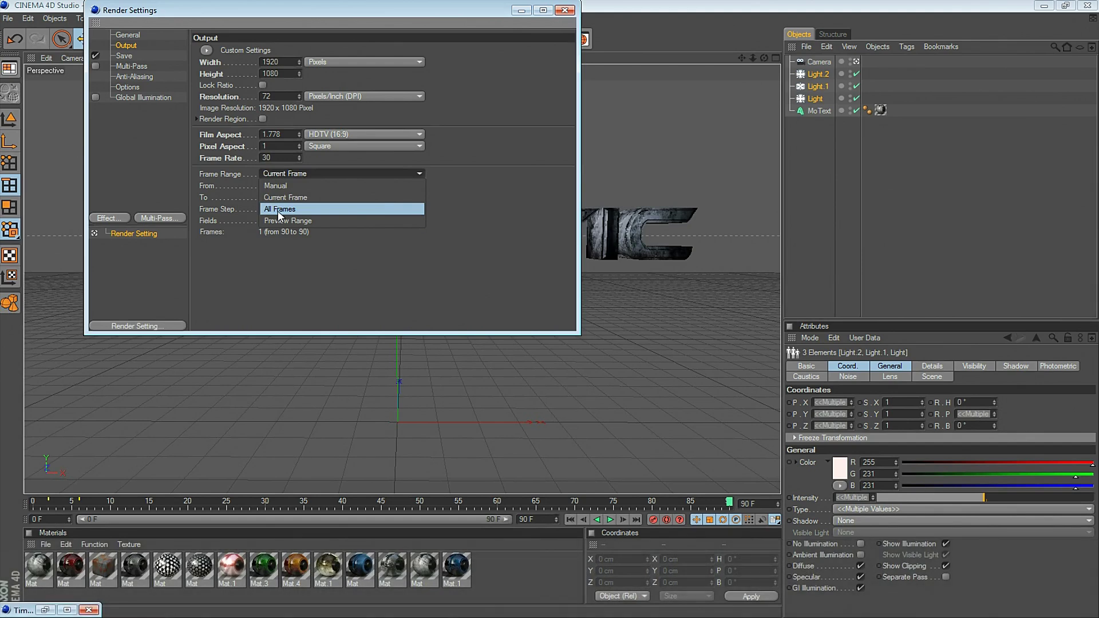
click(278, 212)
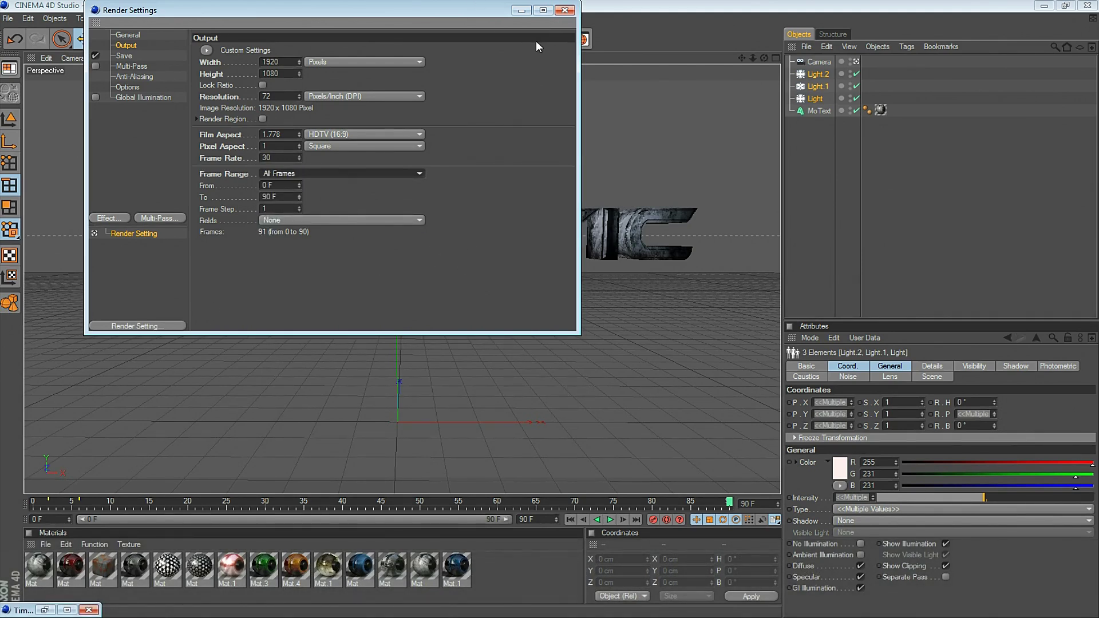
click(565, 10)
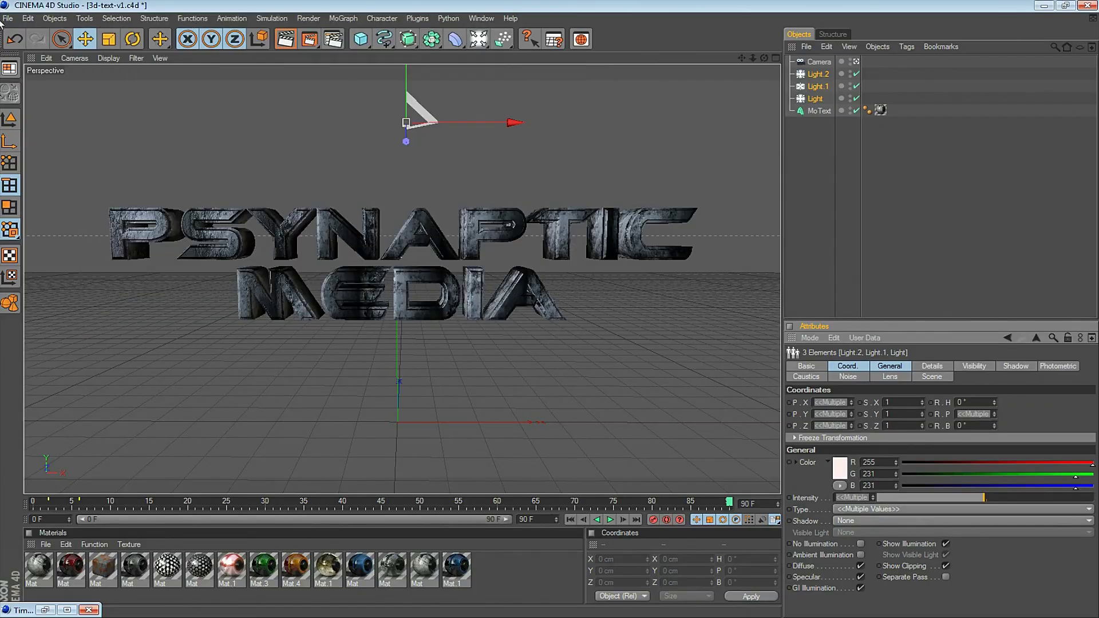
- Save the project and render the full animation to the Picture Viewer
click(8, 18)
click(24, 113)
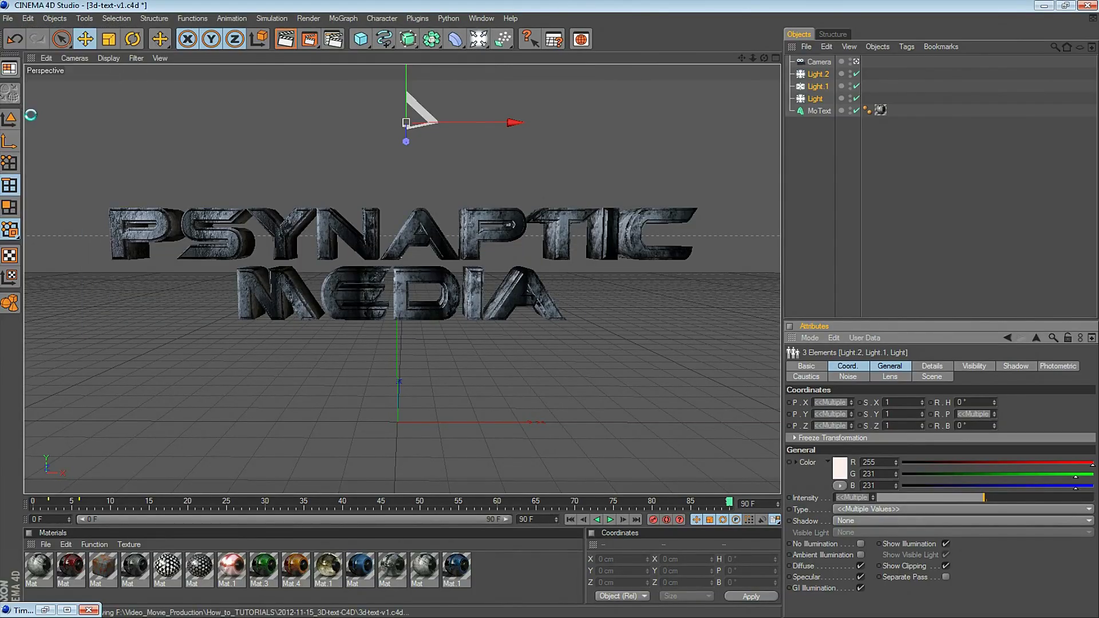
click(309, 41)
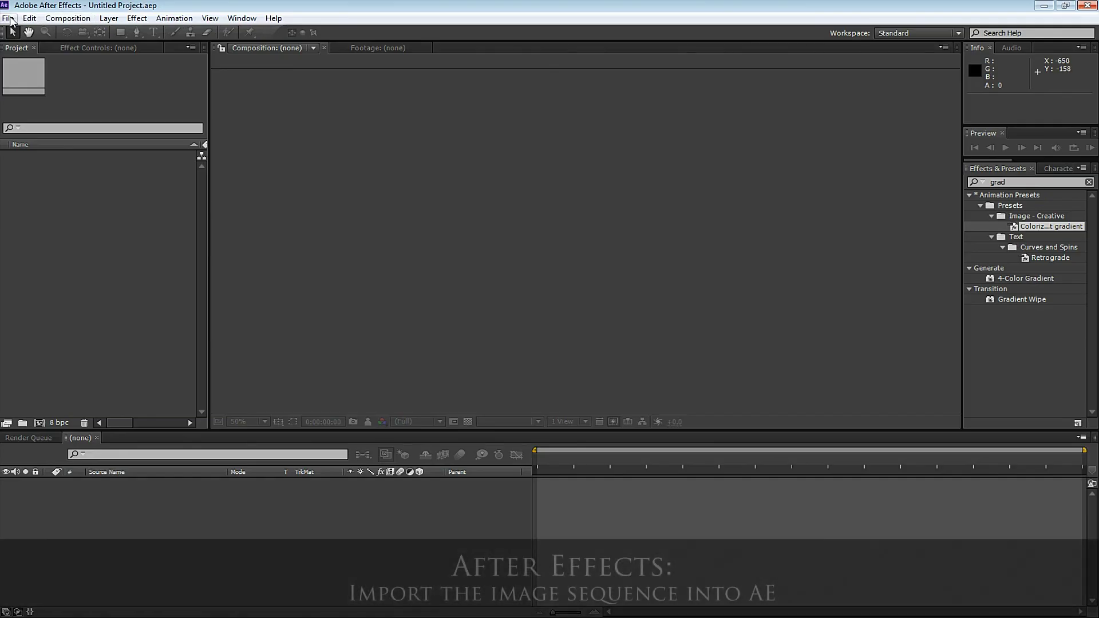
- Switch to After Effects and import the example-1_[0000-0090].exr image sequence from the img-seq folder
click(8, 18)
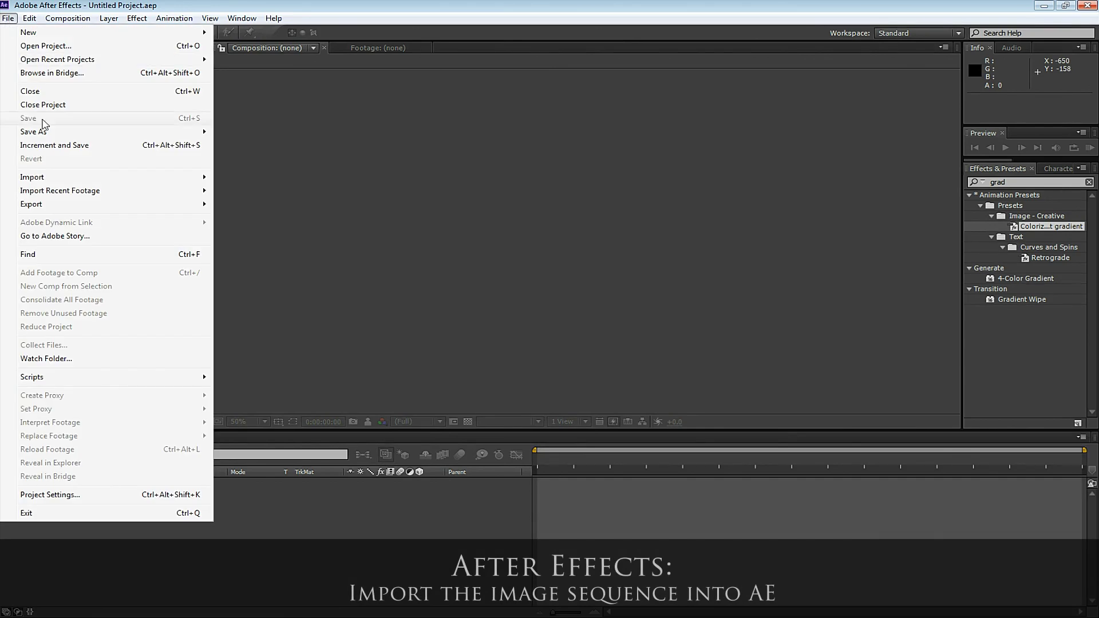
mouse_move(57, 181)
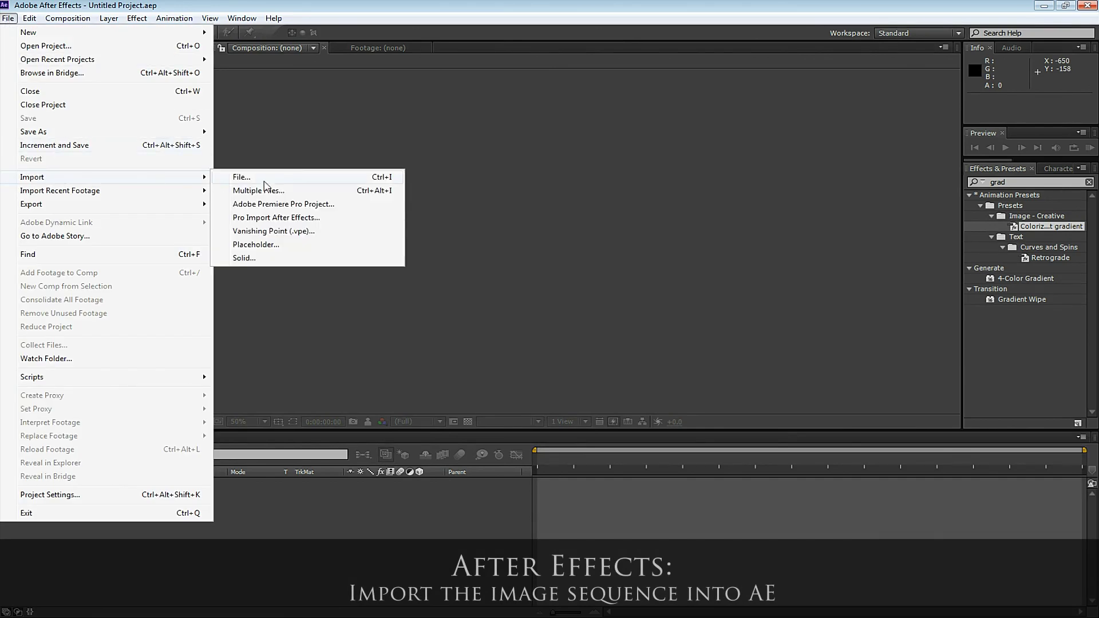
click(300, 179)
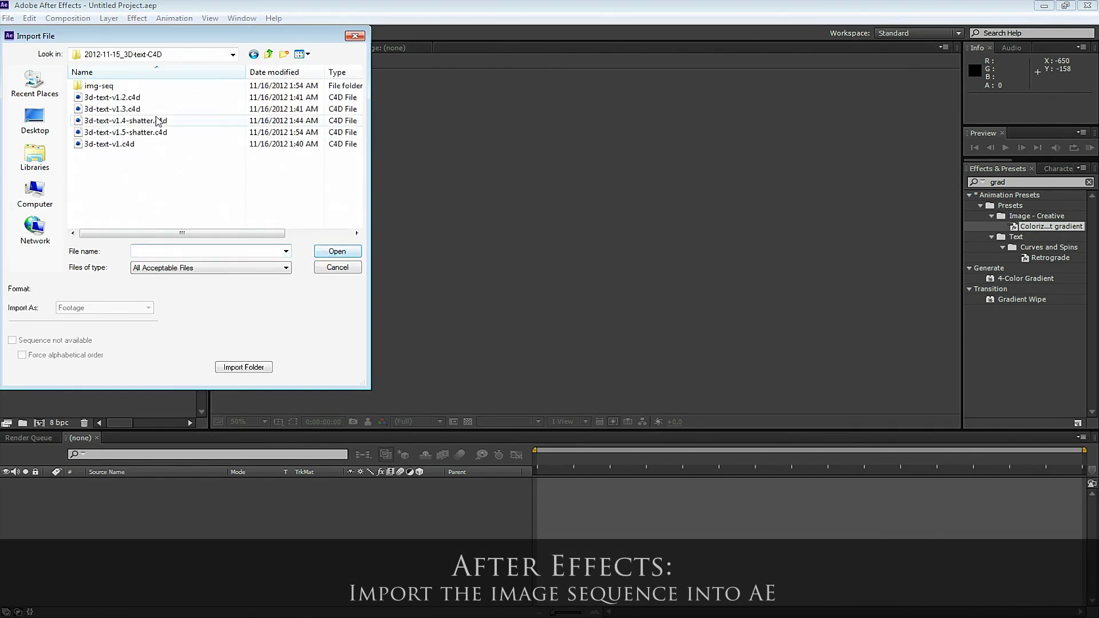
double_click(98, 85)
double_click(99, 85)
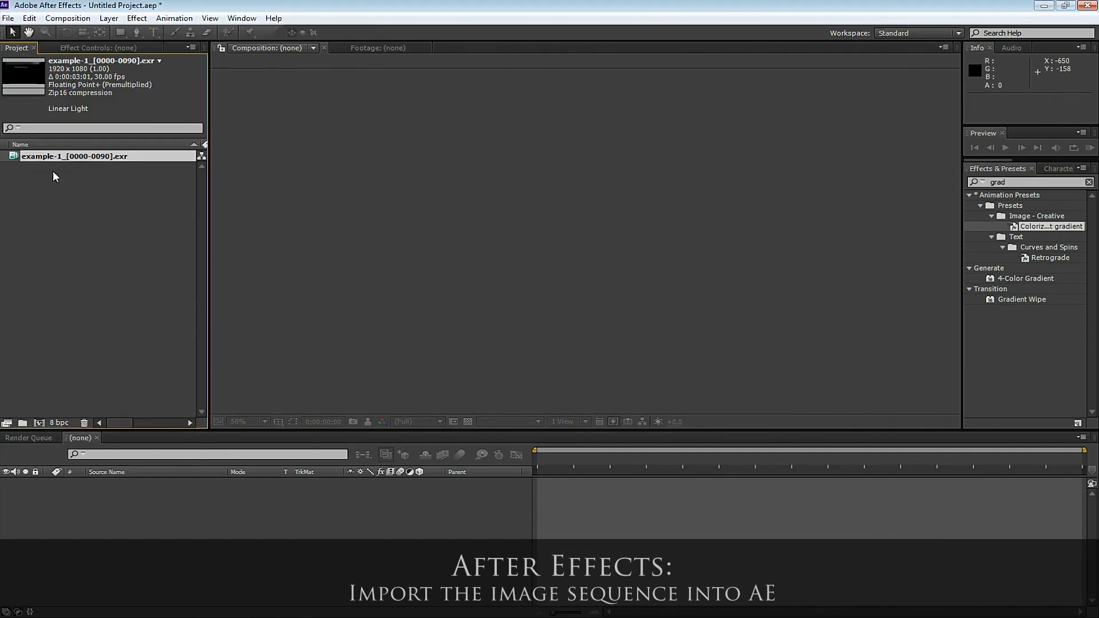
- Interpret the imported EXR sequence at an assumed frame rate of 30 frames per second
right_click(46, 155)
mouse_move(194, 231)
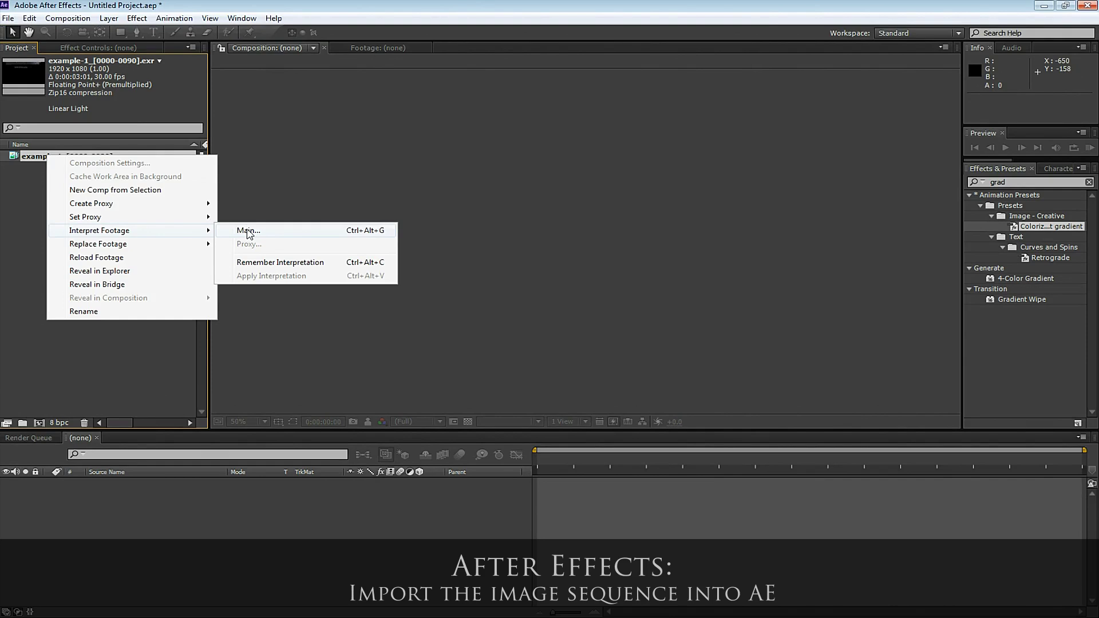
click(249, 232)
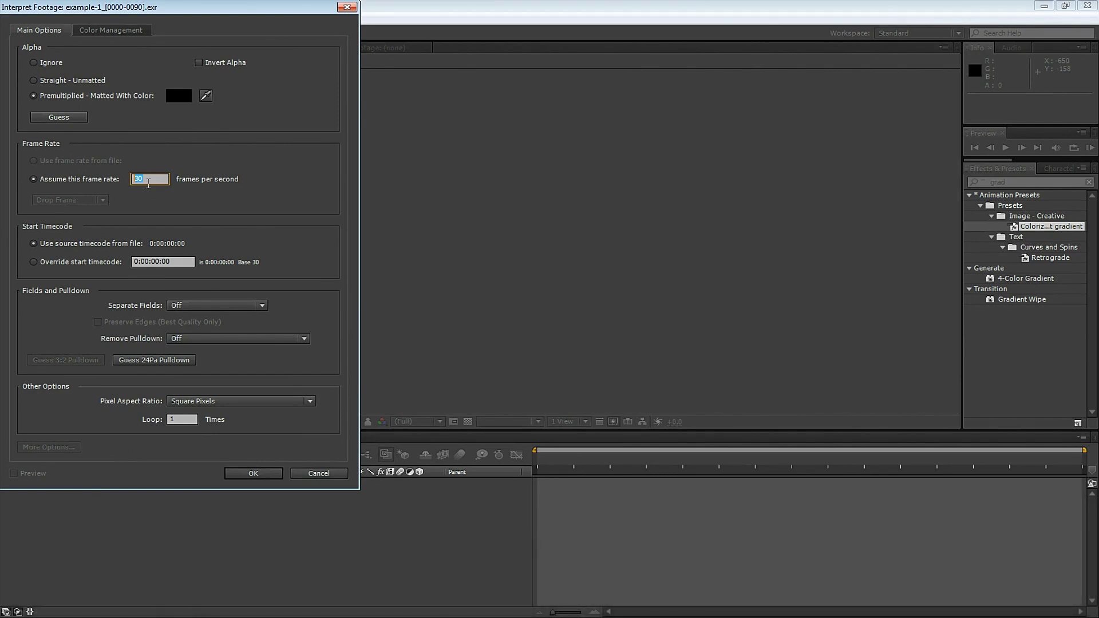
click(151, 182)
click(254, 474)
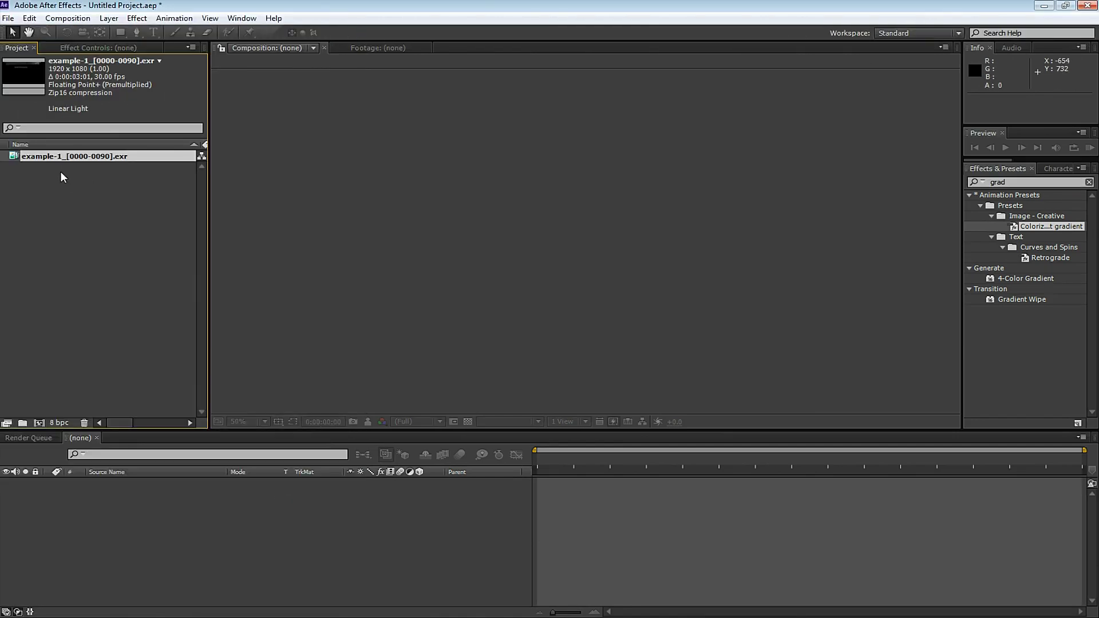
- Create the example-1 composition from the EXR image sequence and preview it
click(39, 422)
click(1082, 148)
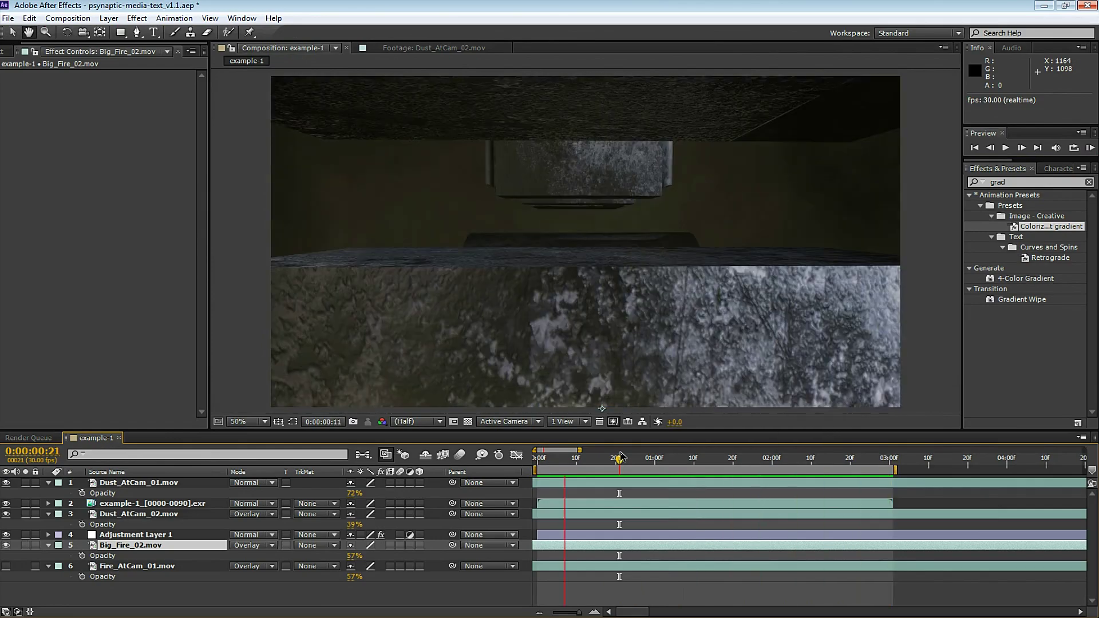
- Shift the Big_Fire_02.mov layer so it starts at 0:00:00:08, and preview the composition with the new fire timing
drag(579, 544, 613, 544)
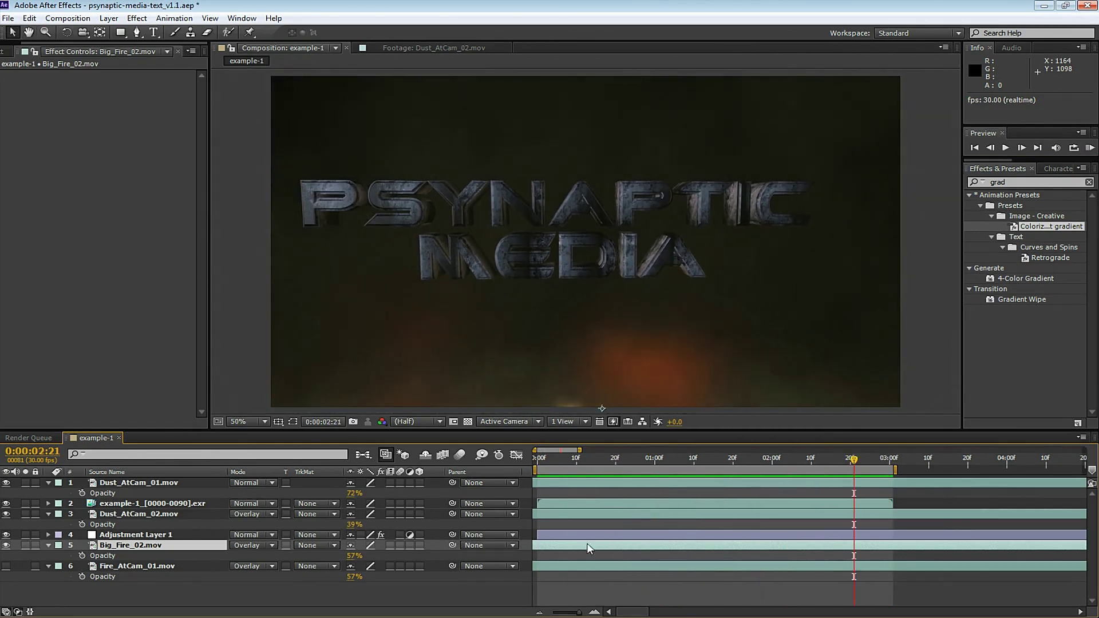
drag(708, 456, 764, 458)
drag(667, 545, 943, 565)
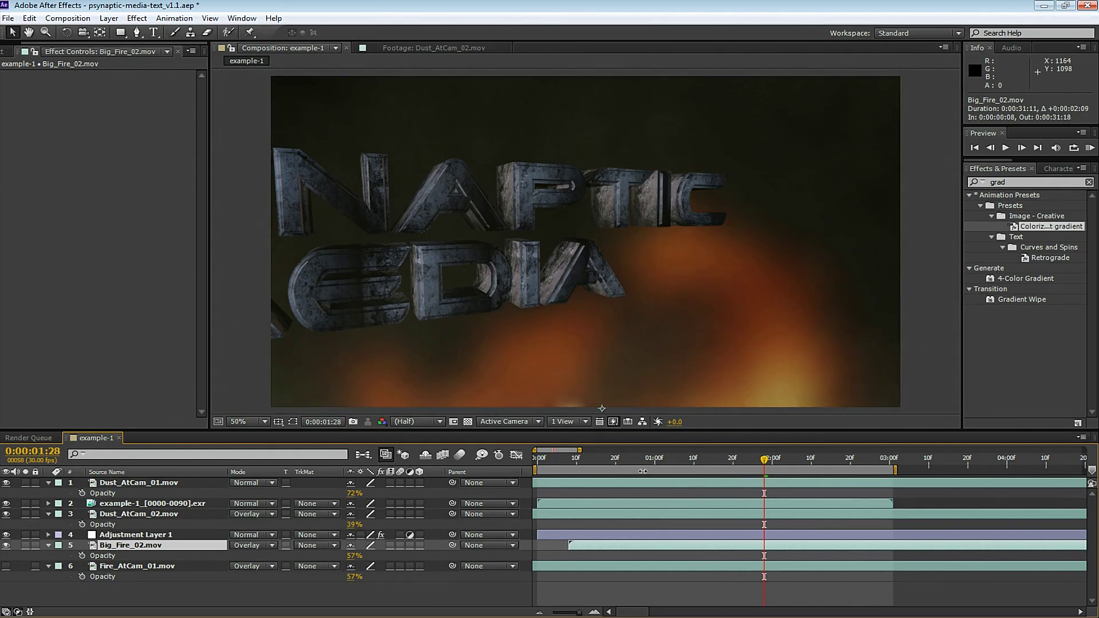
click(582, 456)
key(space)
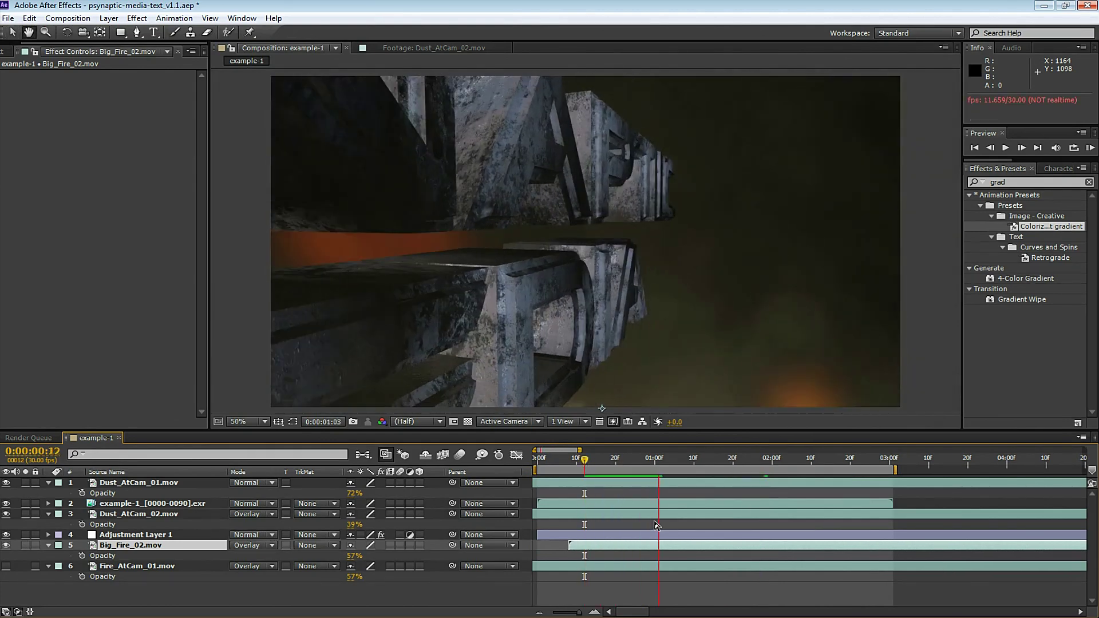